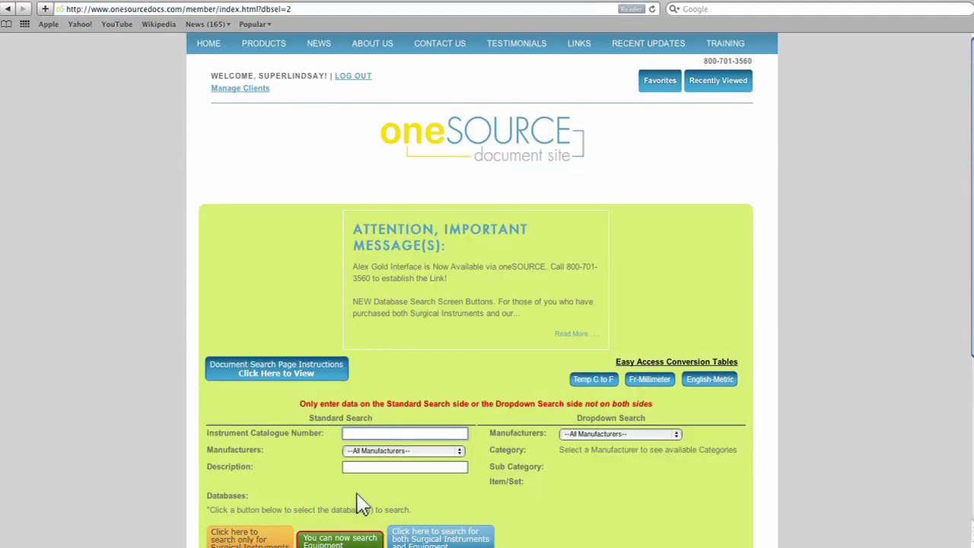
- Search the Equipment database for catalogue number 8803 and show the BK Medical Convex Array Transducer document
type("8803")
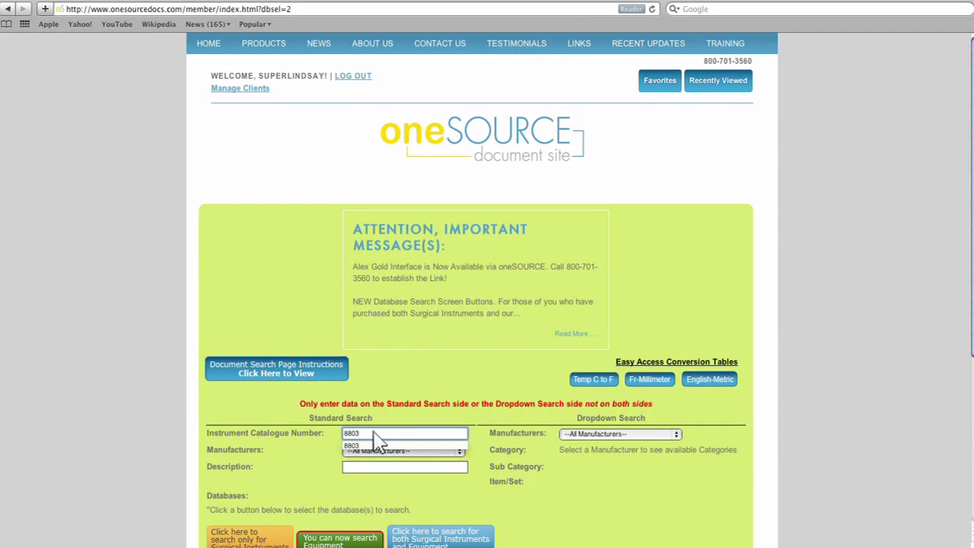
scroll(374, 439, "down", 4)
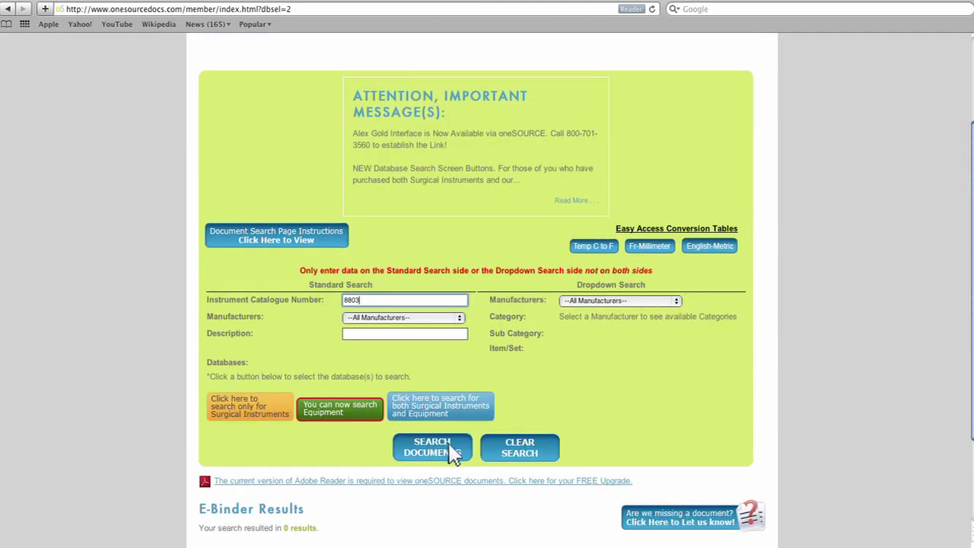
left_click(467, 455)
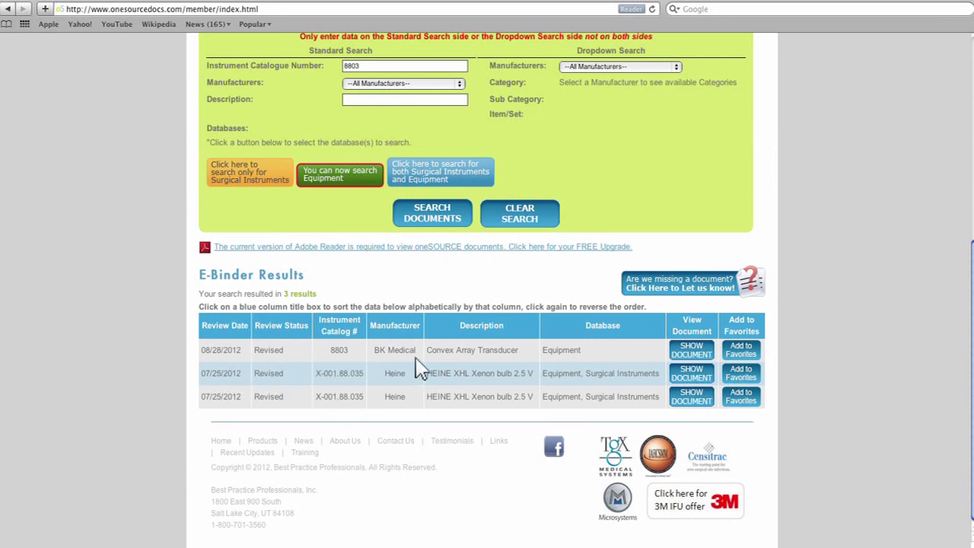
left_click(707, 359)
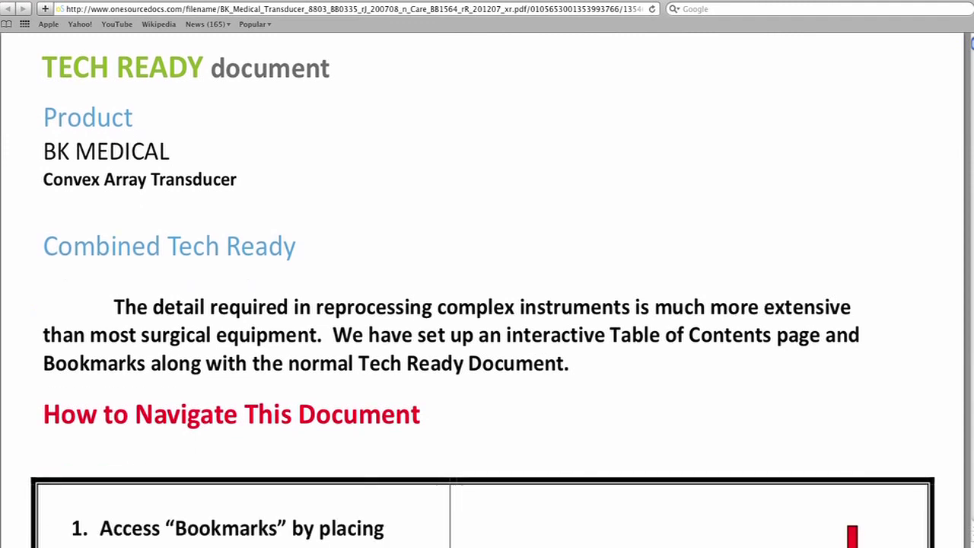
- Read through the document's navigation instructions and go to the BK Medical Convex Array Transducer Type 8803 User Guide
scroll(482, 289, "down", 1)
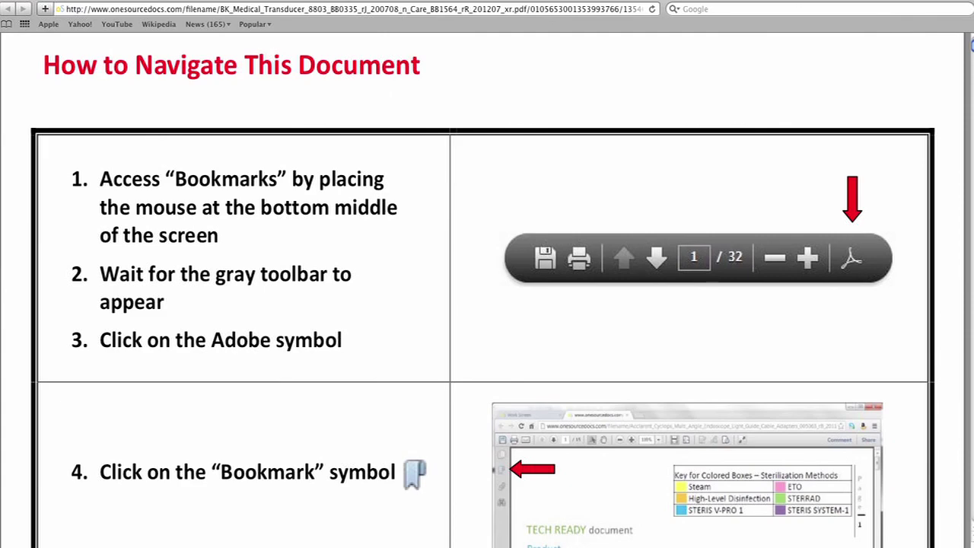
scroll(482, 289, "down", 8)
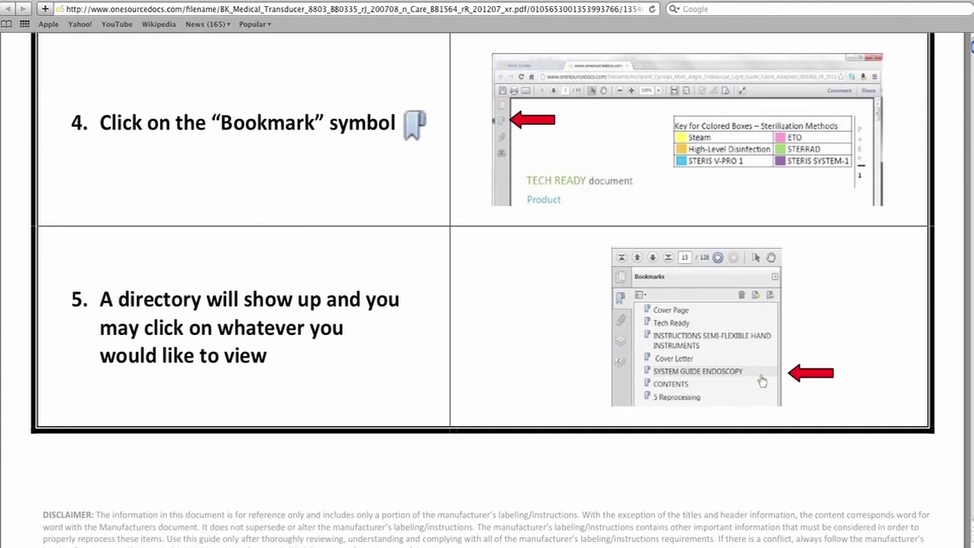
scroll(482, 289, "down", 10)
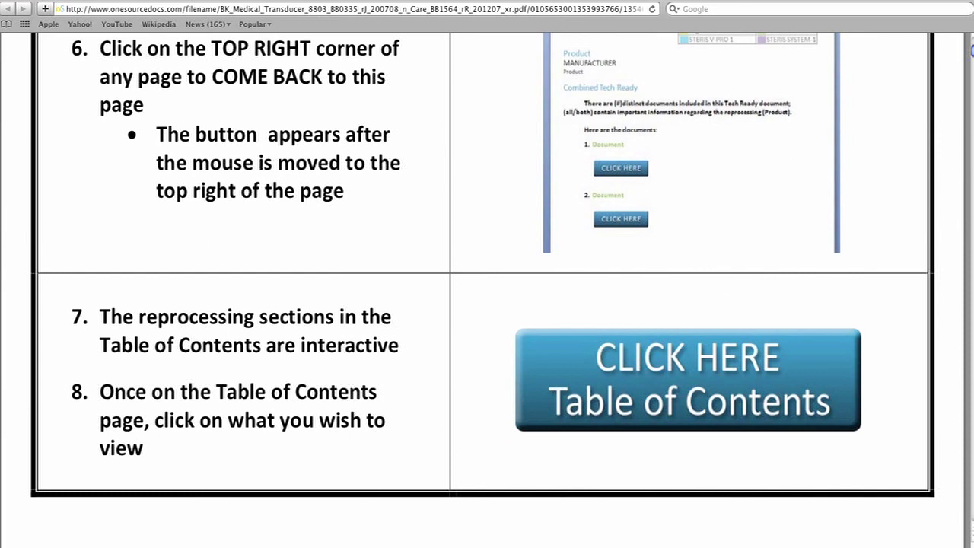
scroll(487, 289, "down", 8)
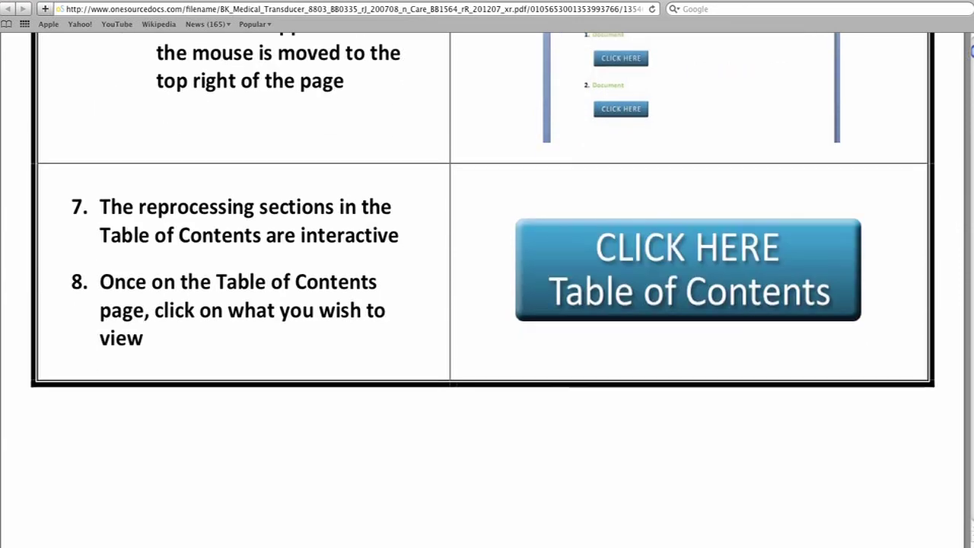
scroll(487, 289, "down", 10)
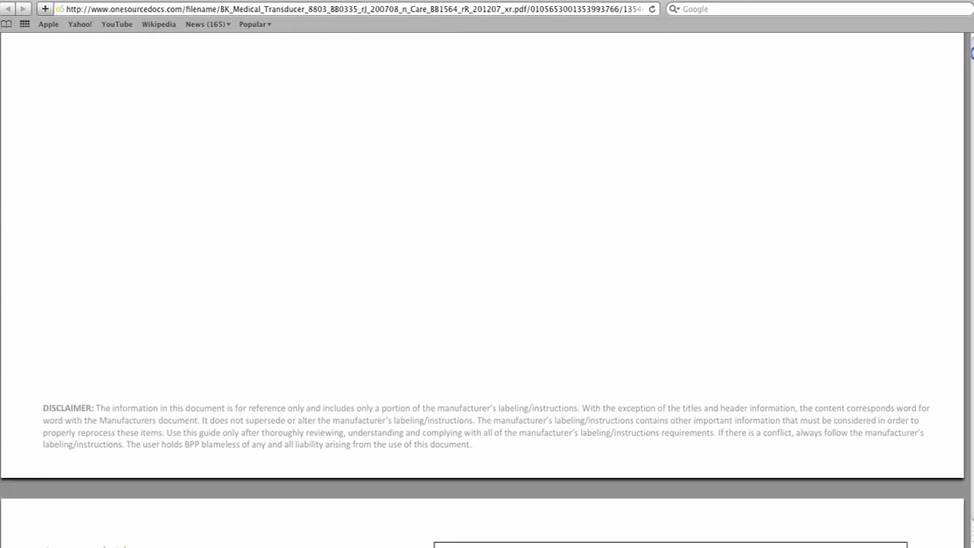
scroll(487, 289, "down", 5)
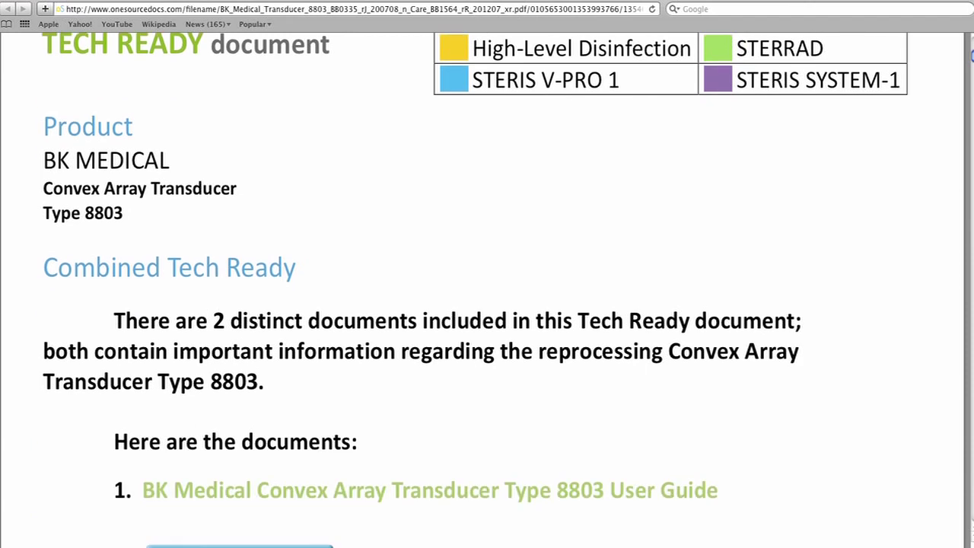
scroll(272, 317, "down", 4)
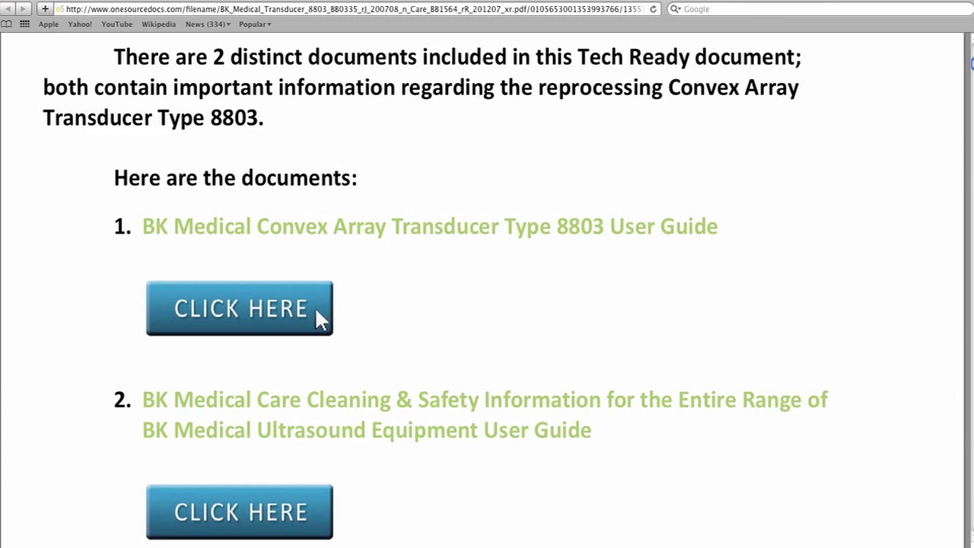
left_click(320, 316)
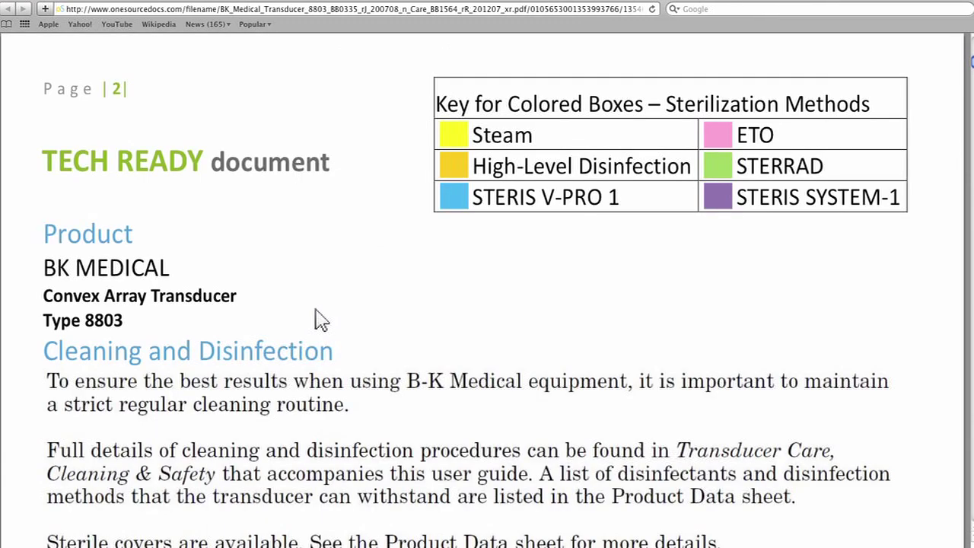
- Find the user guide's table of contents and go to the Connecting the Transducer section
scroll(320, 318, "down", 8)
scroll(320, 318, "down", 20)
scroll(319, 318, "down", 20)
scroll(319, 318, "down", 20)
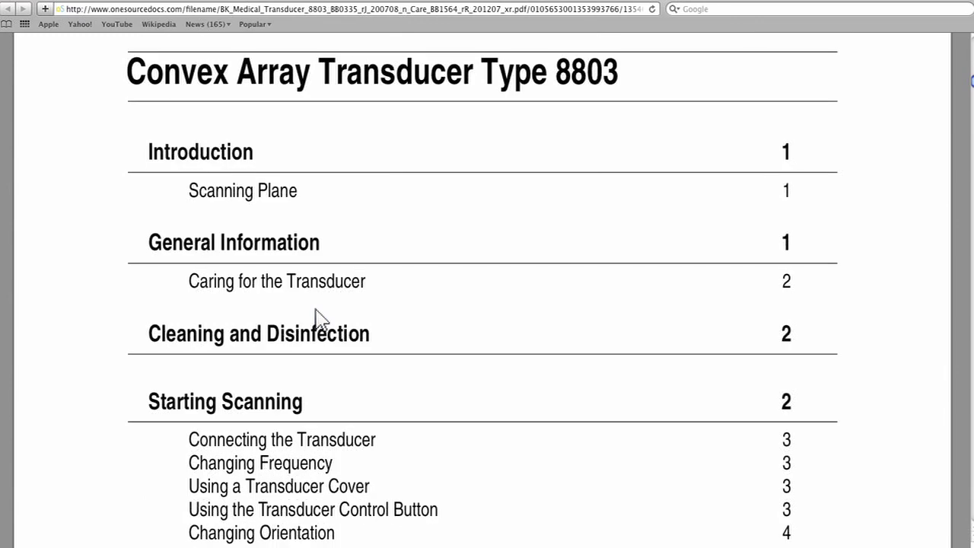
left_click(342, 445)
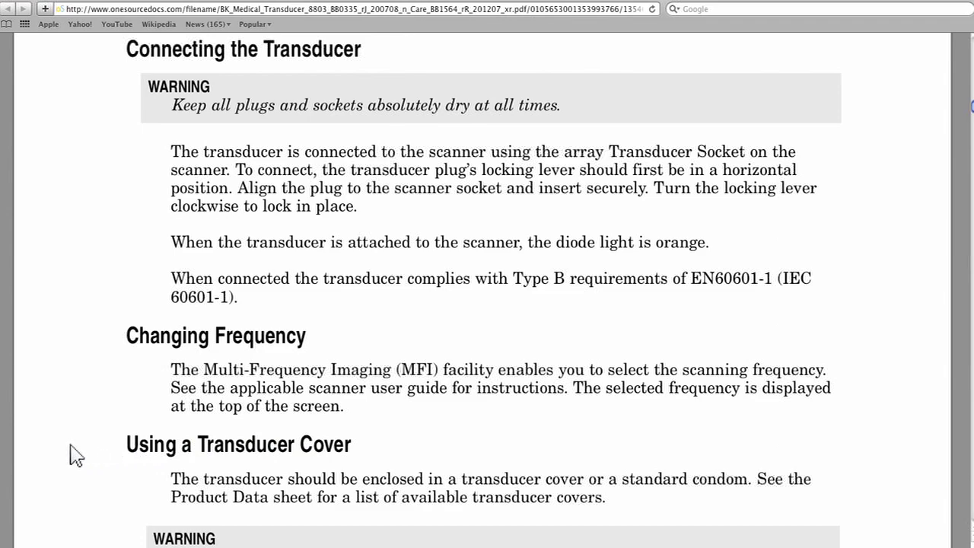
- Review the beginning of the Starting Scanning page and use its corner link to return to the document's main page
scroll(102, 441, "up", 4)
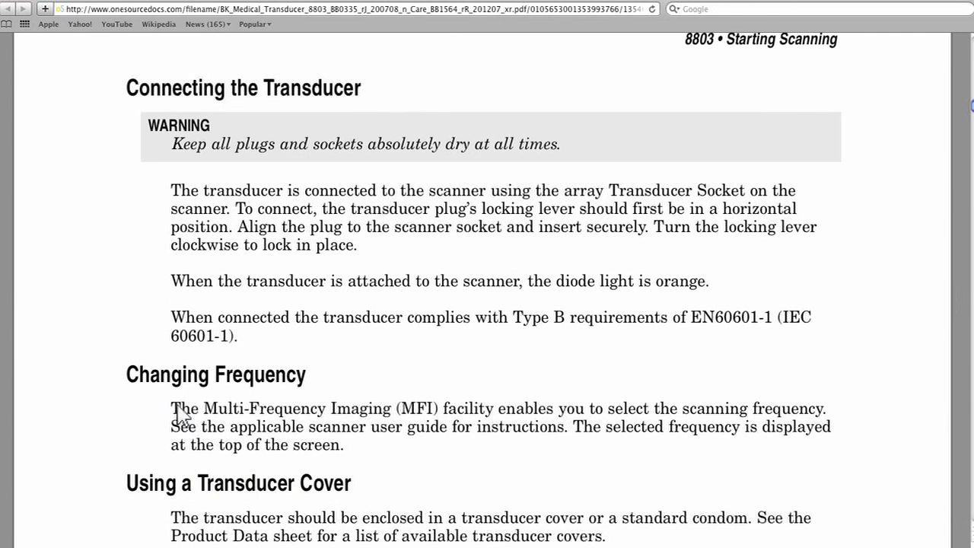
scroll(410, 328, "up", 4)
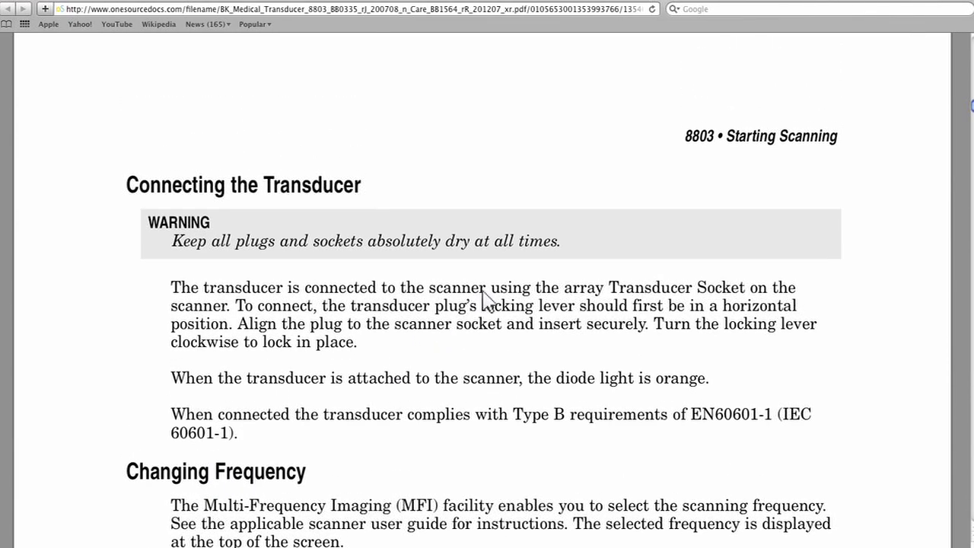
scroll(677, 228, "up", 2)
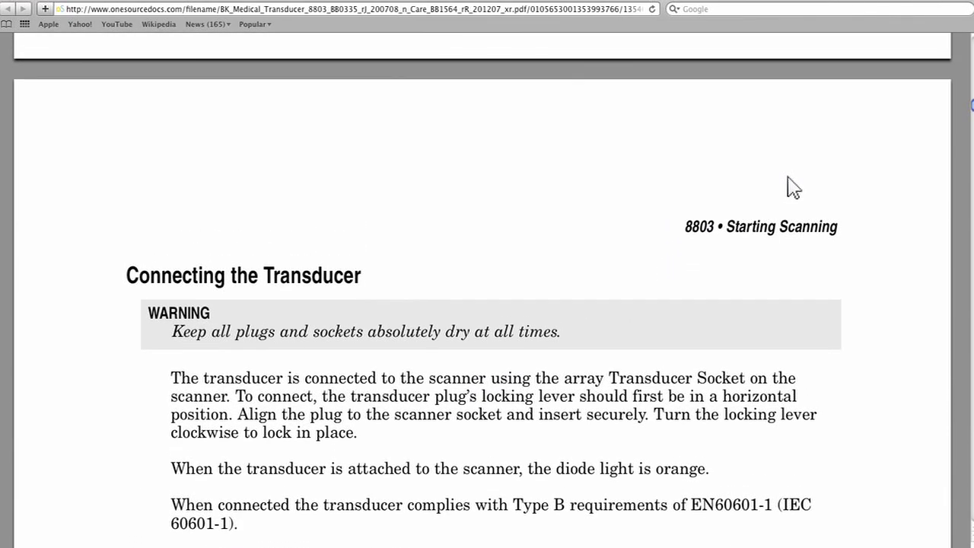
left_click(890, 141)
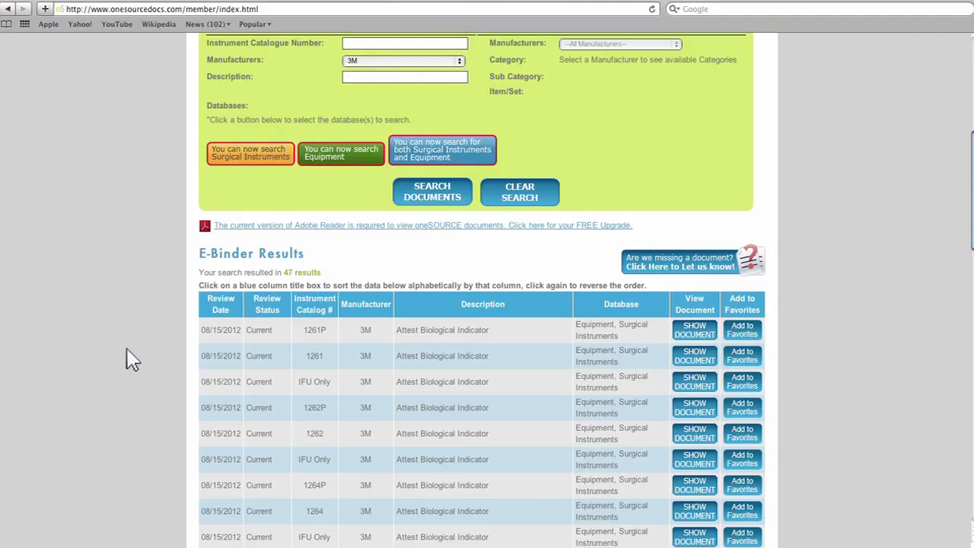
- Clear the 3M search and select both the Surgical Instruments and Equipment databases for searching
scroll(130, 359, "up", 5)
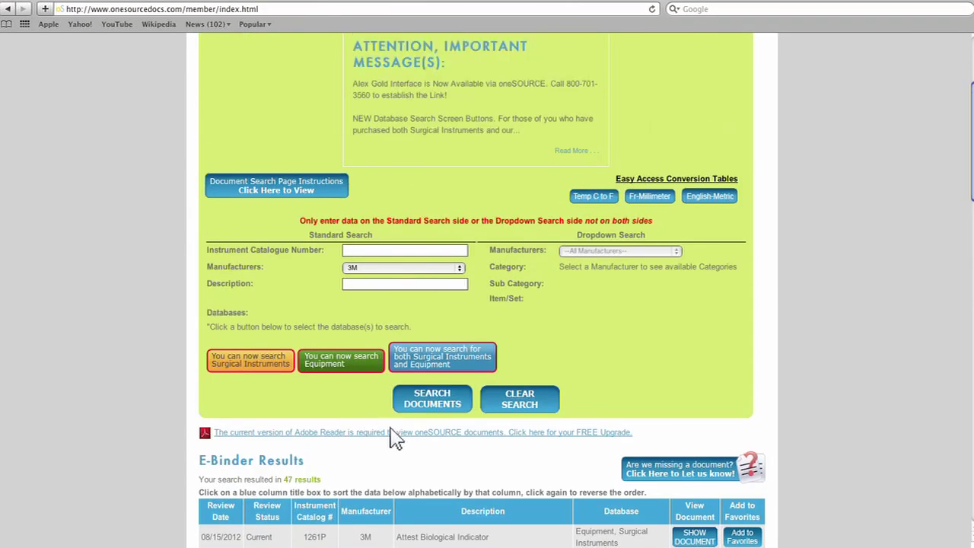
scroll(394, 439, "up", 2)
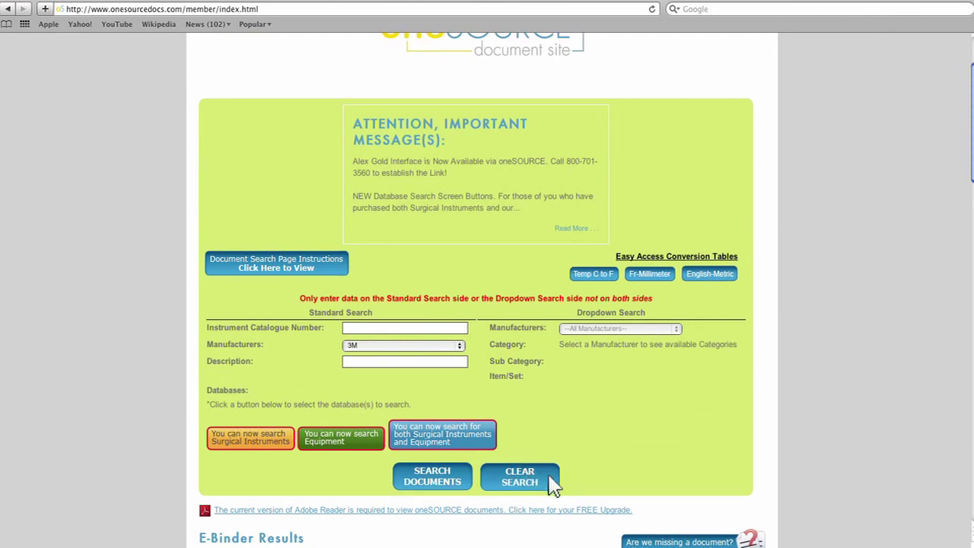
left_click(550, 481)
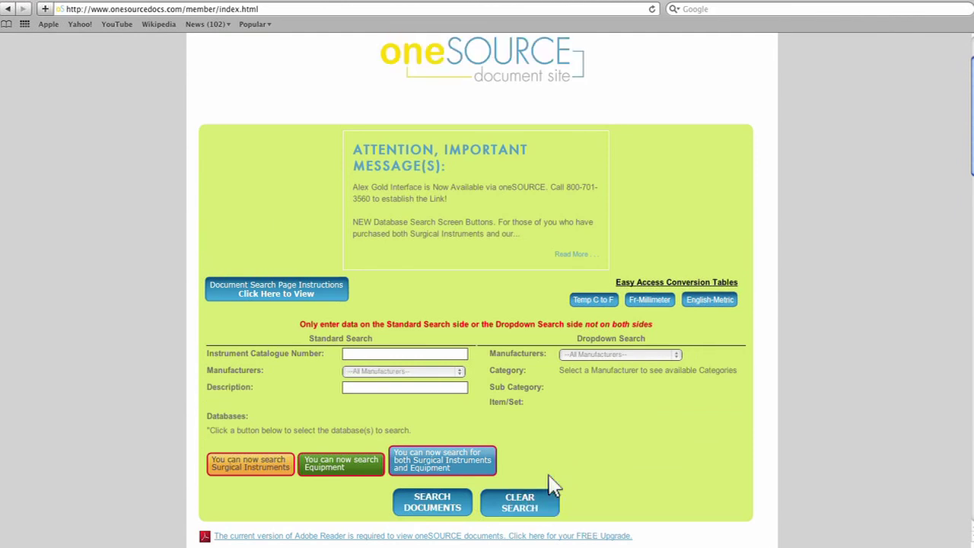
left_click(480, 472)
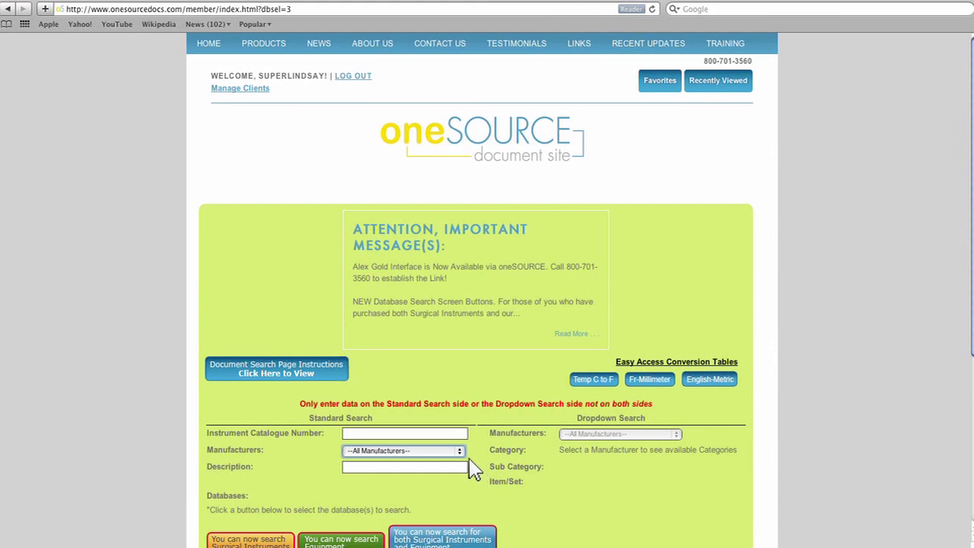
- Search both databases for documents from the manufacturer 3M and look through the results
left_click(461, 452)
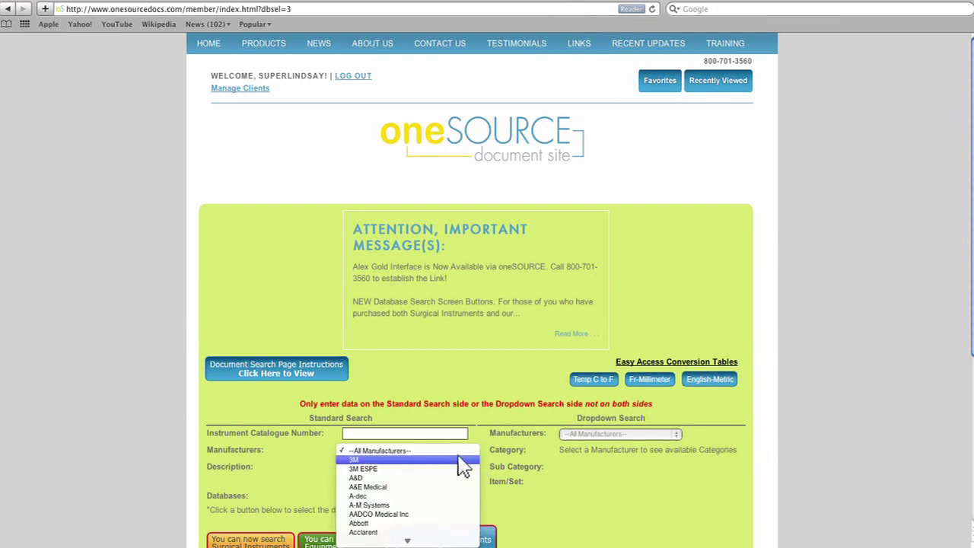
left_click(464, 461)
scroll(454, 461, "down", 3)
left_click(463, 486)
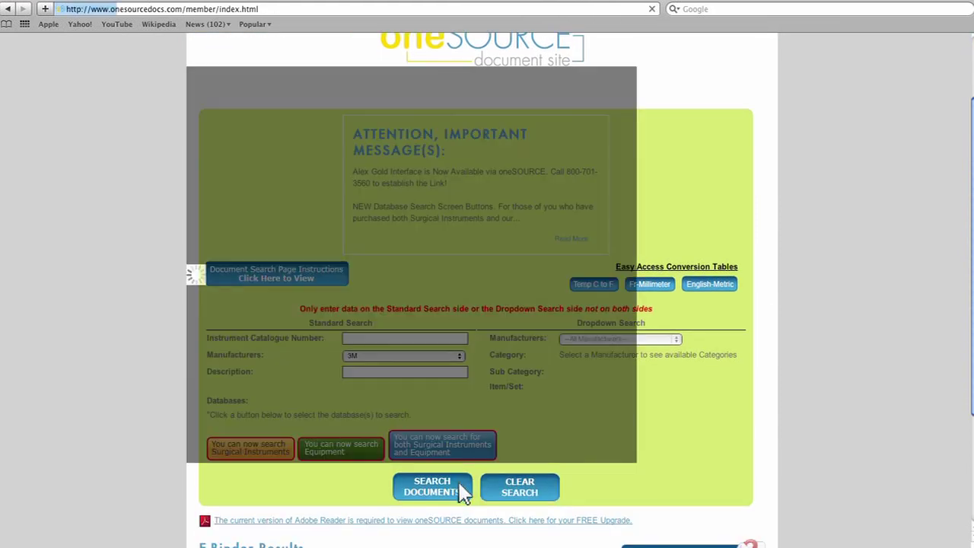
scroll(464, 493, "down", 1)
scroll(464, 493, "down", 10)
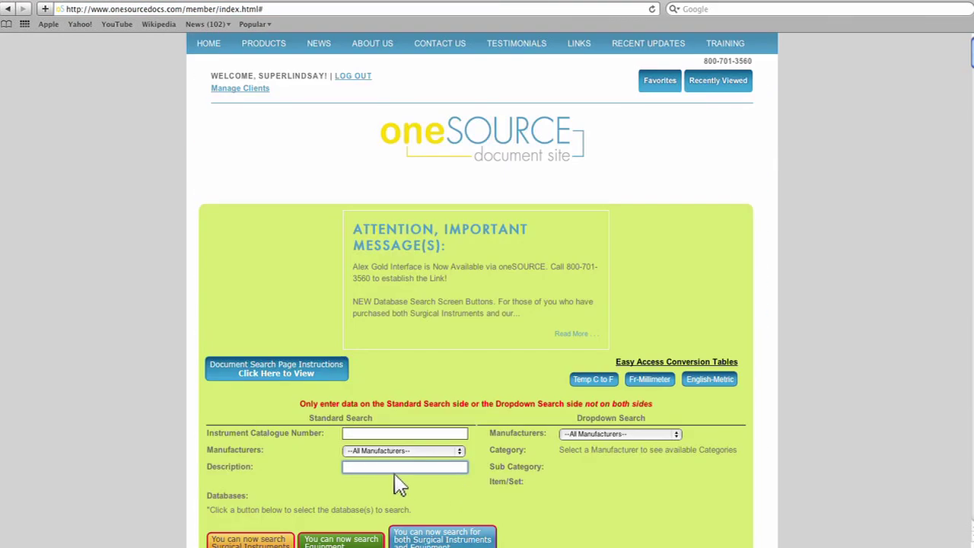
- Search all manufacturers for documents with the description "camera" and look through the results
type("amera")
scroll(395, 461, "down", 4)
left_click(462, 430)
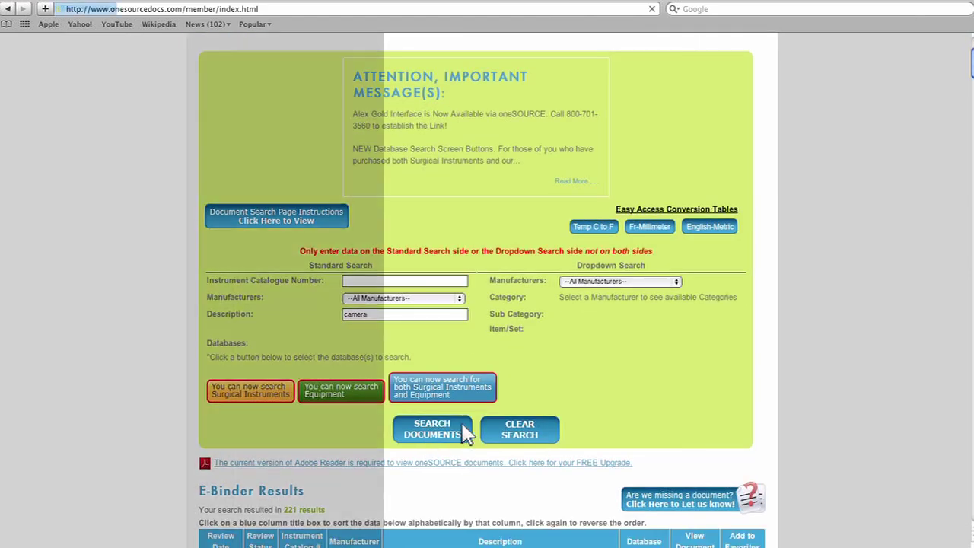
scroll(465, 433, "down", 3)
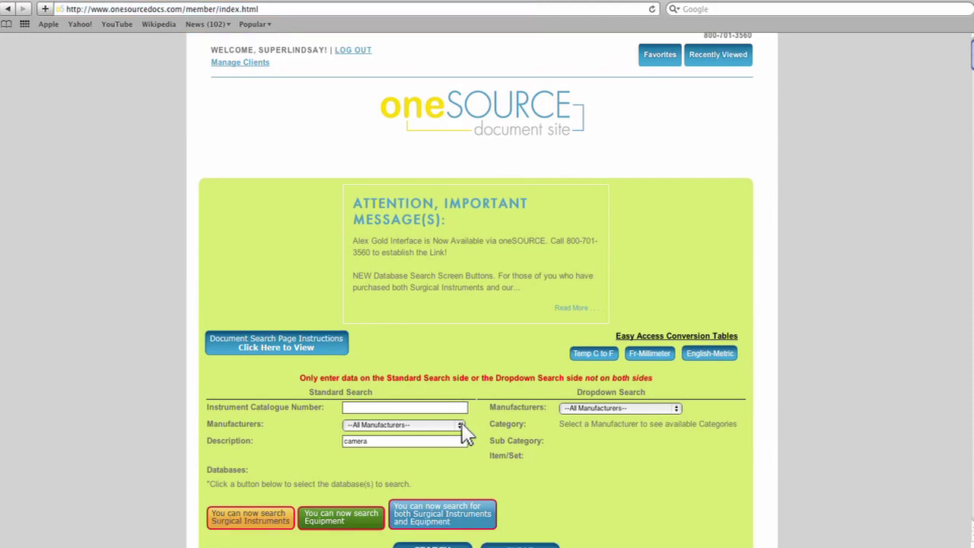
scroll(461, 425, "down", 13)
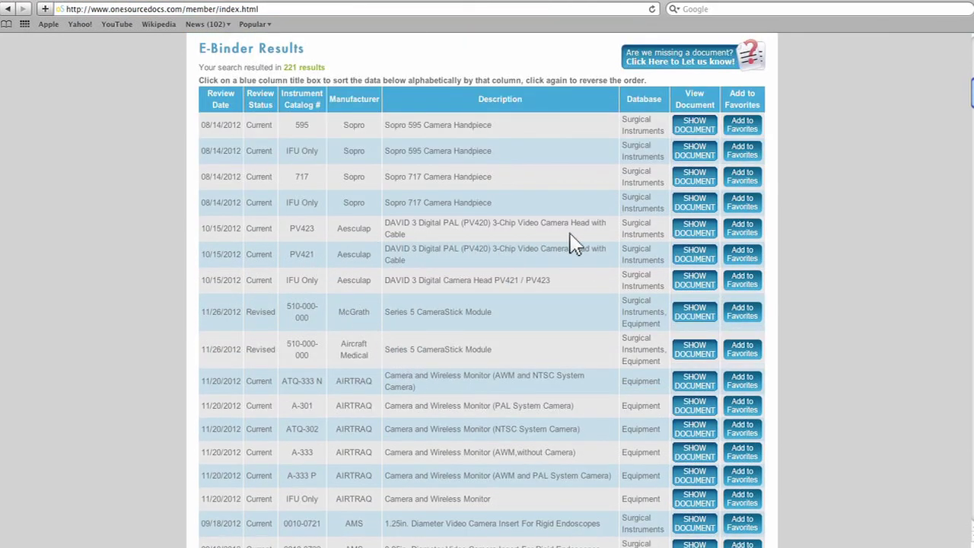
- Add the Aesculap PV423 camera head document to the favorites with the note "Do not clean with Ultrasound treatment"
left_click(749, 234)
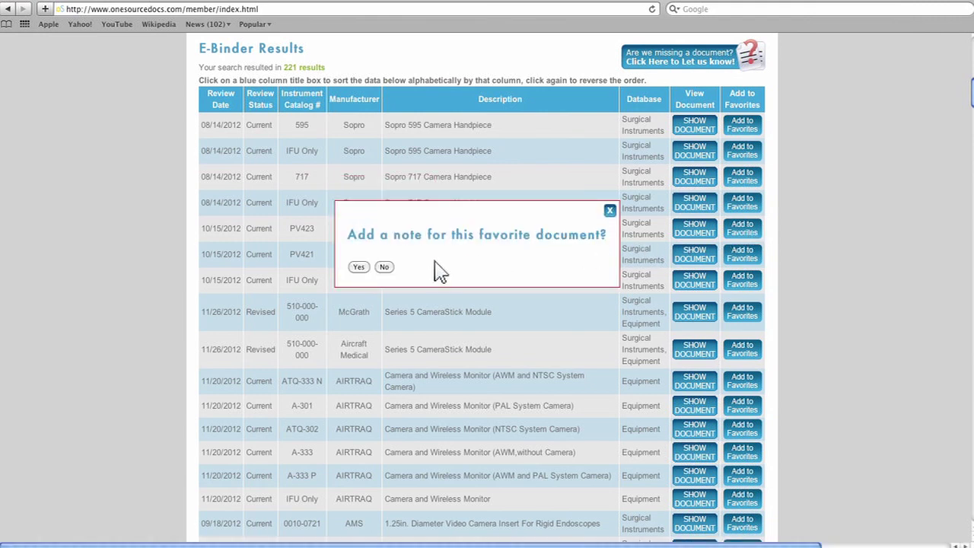
left_click(358, 267)
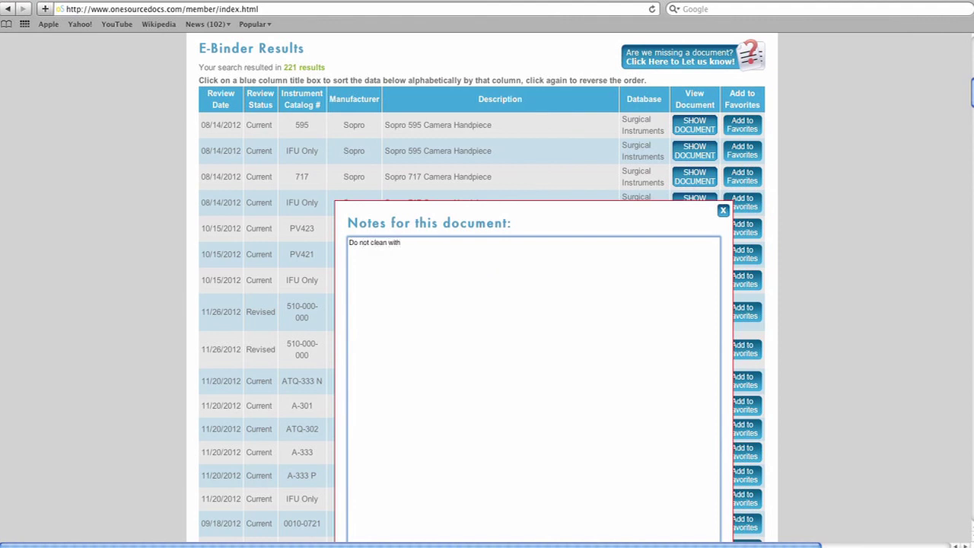
type("Do not clean with Ultrasound treatment")
scroll(441, 149, "down", 5)
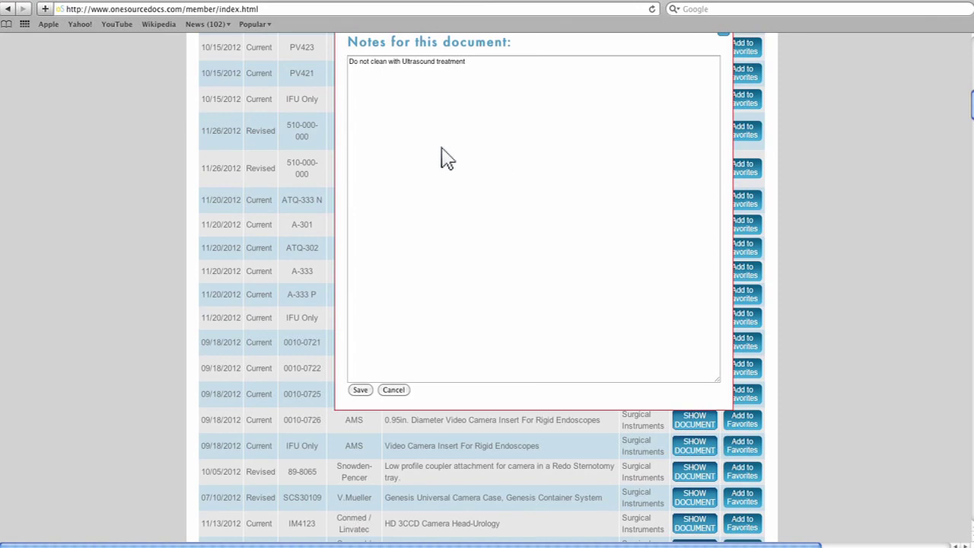
left_click(359, 389)
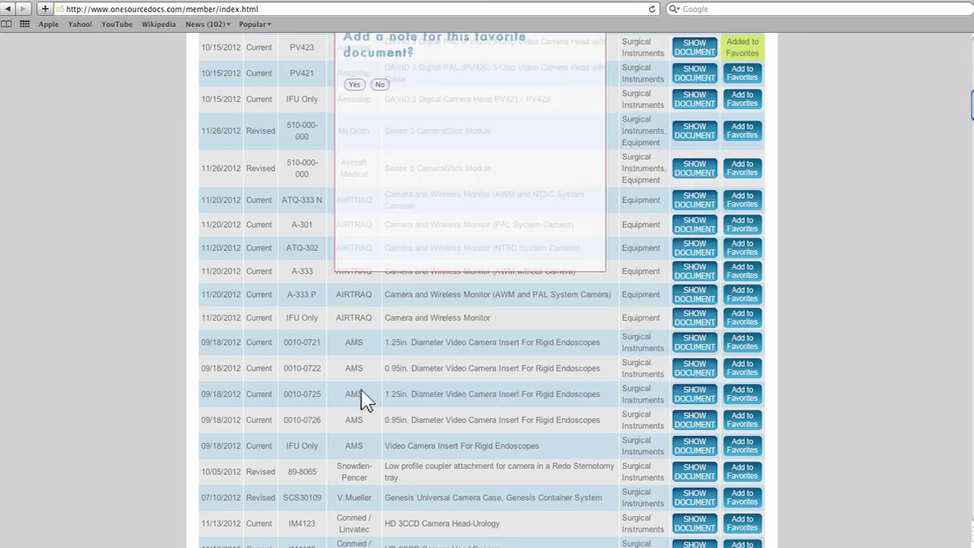
- Return to the start of the search page and open the list of favorite documents
scroll(362, 398, "up", 1)
scroll(363, 398, "up", 3)
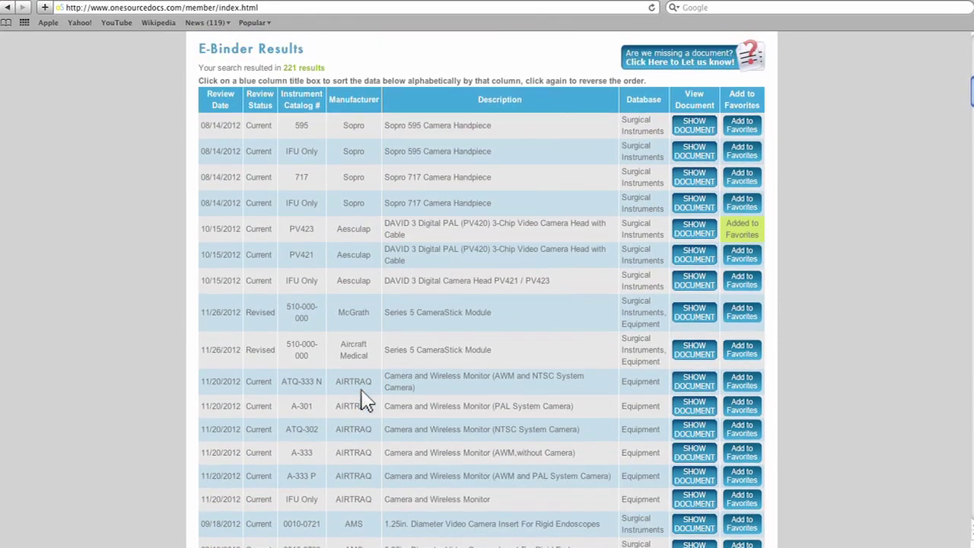
scroll(363, 401, "up", 7)
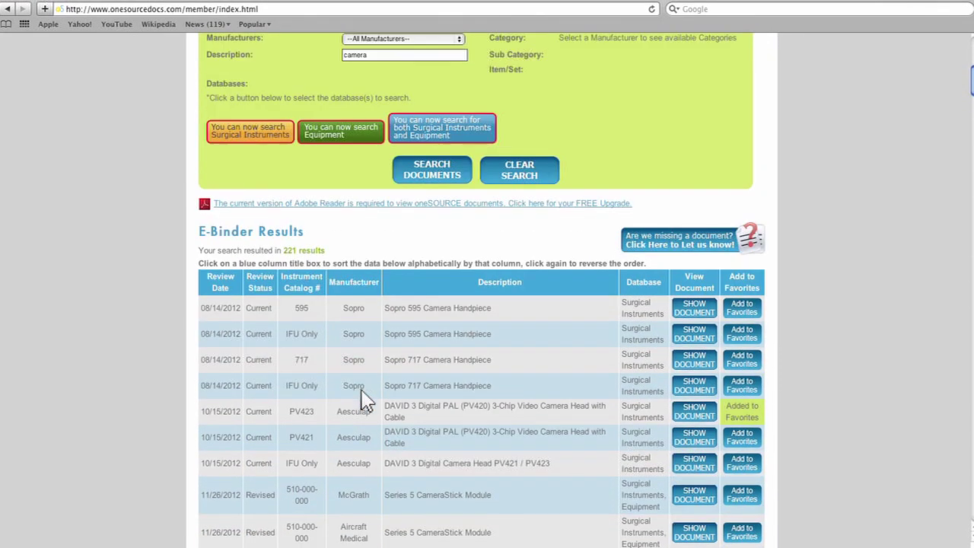
scroll(363, 401, "up", 1)
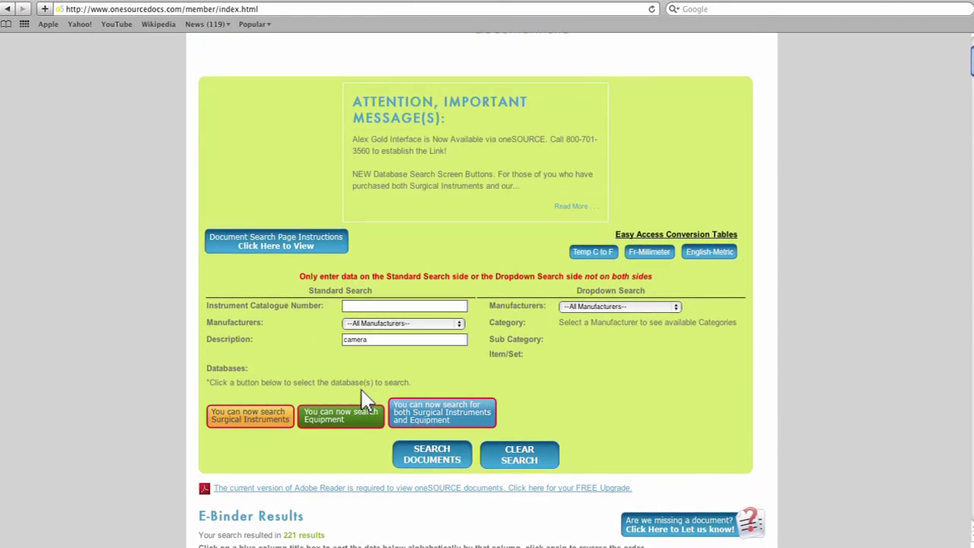
scroll(364, 401, "up", 2)
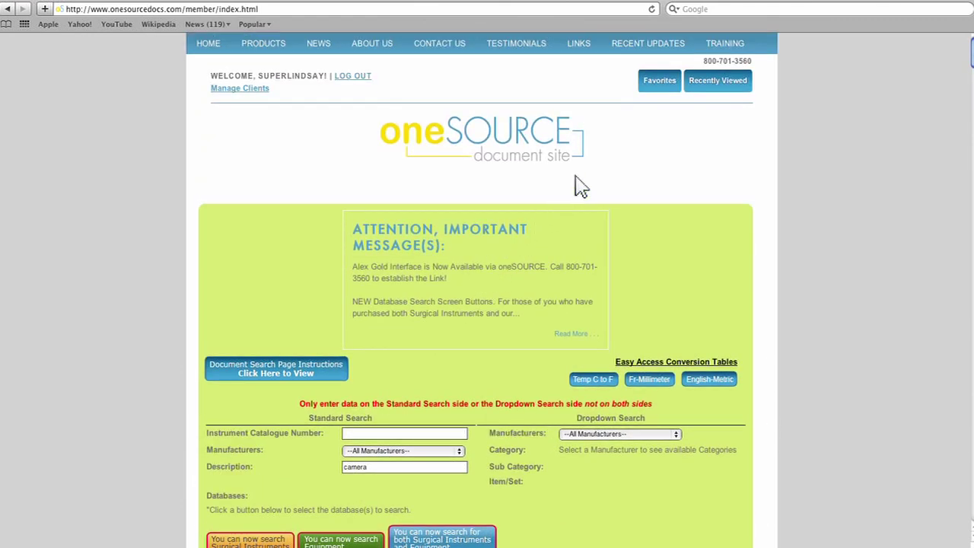
left_click(659, 82)
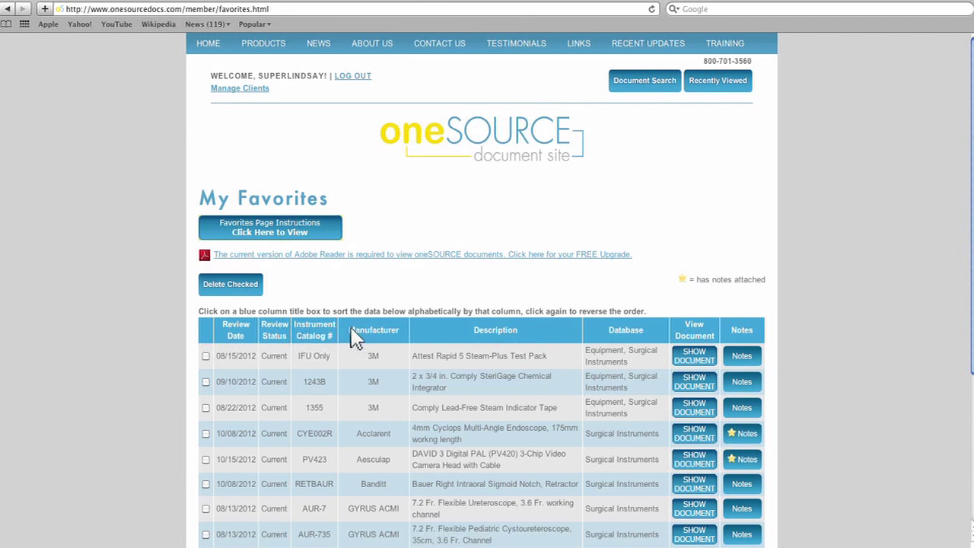
- Sort the favorites by instrument catalog number and by manufacturer, and delete the 3M Attest Rapid 5 Steam-Plus Test Pack entry
left_click(331, 333)
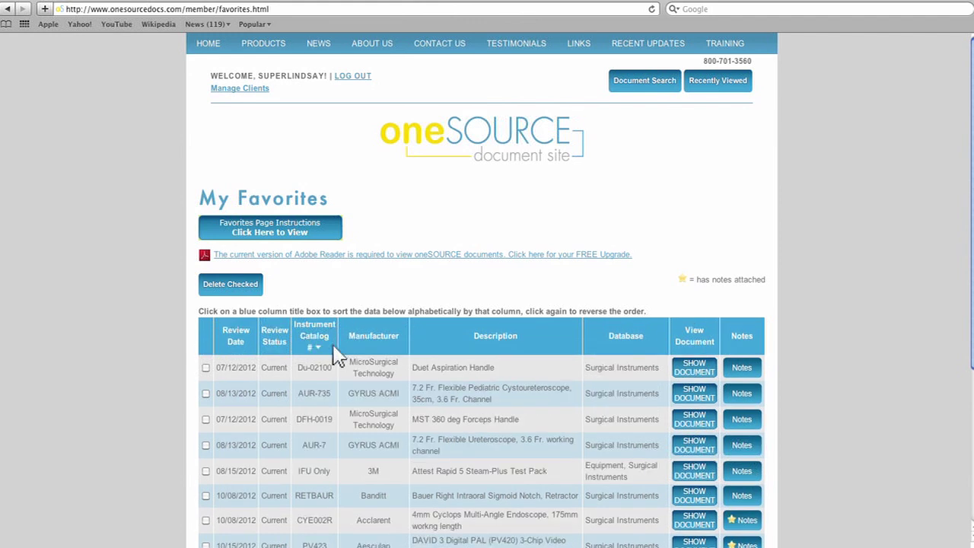
left_click(398, 344)
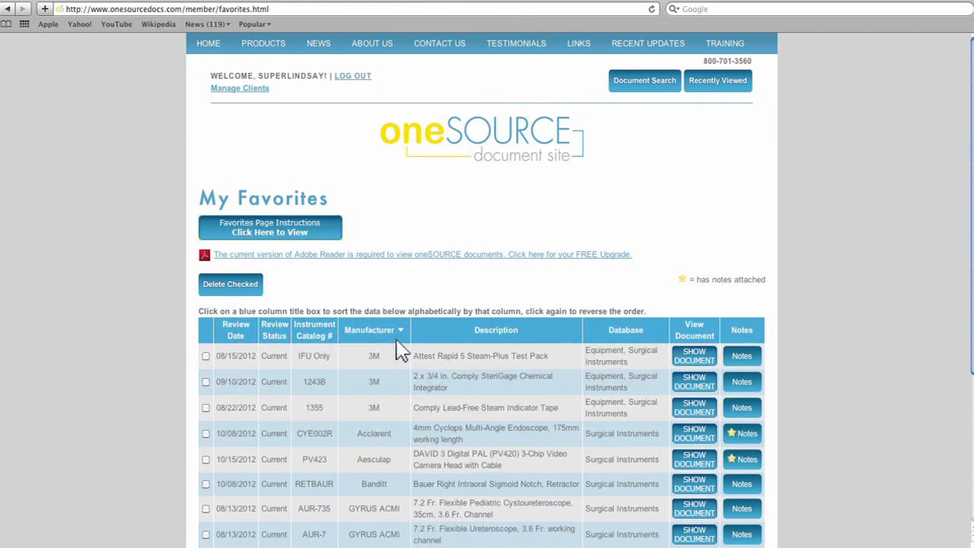
left_click(206, 356)
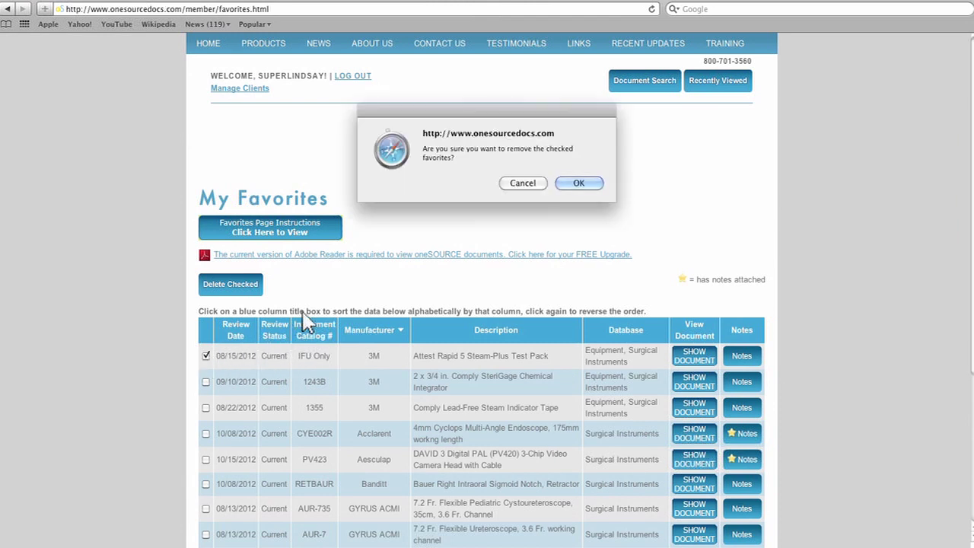
left_click(587, 184)
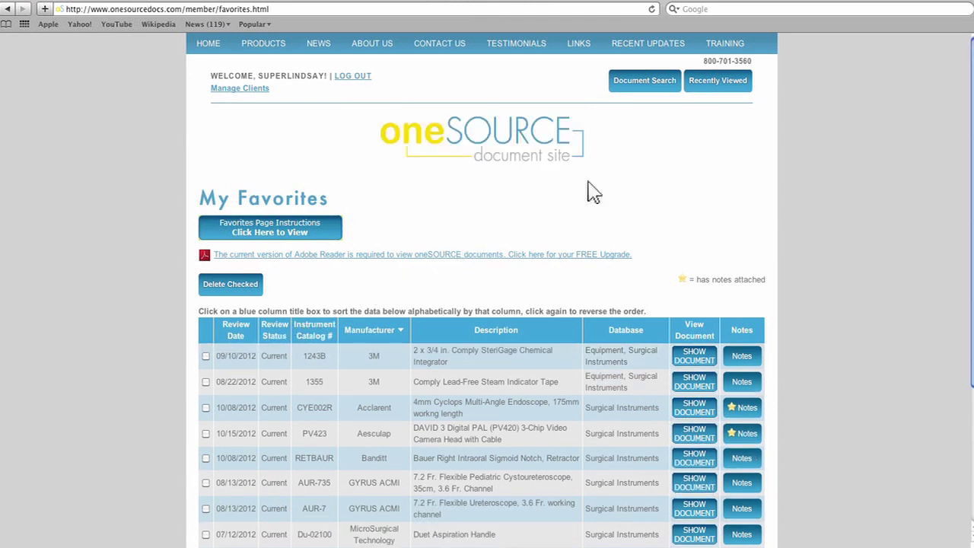
- Attach the note "here is a place for notes" to the 3M 1243B Comply SteriGage Chemical Integrator favorite
left_click(742, 356)
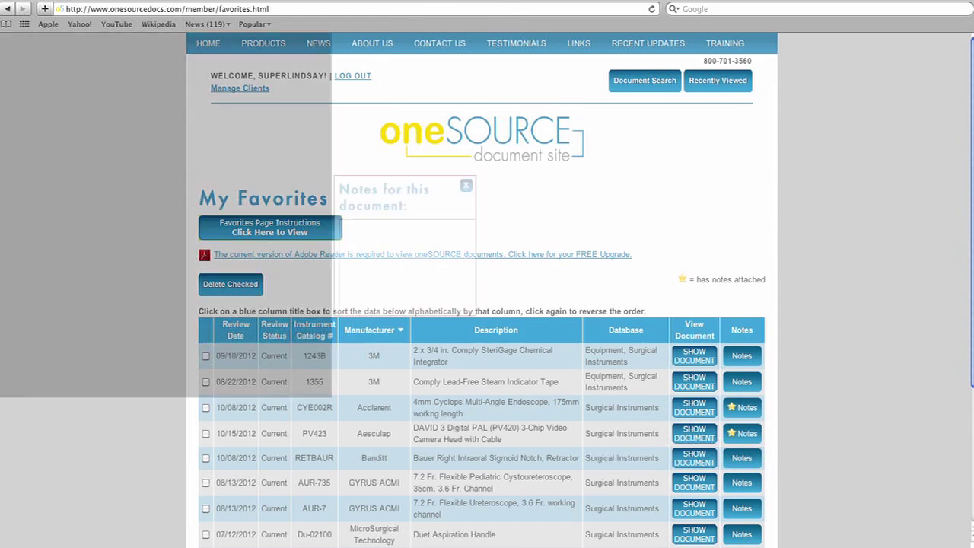
type("here is a place for notes")
scroll(413, 300, "down", 3)
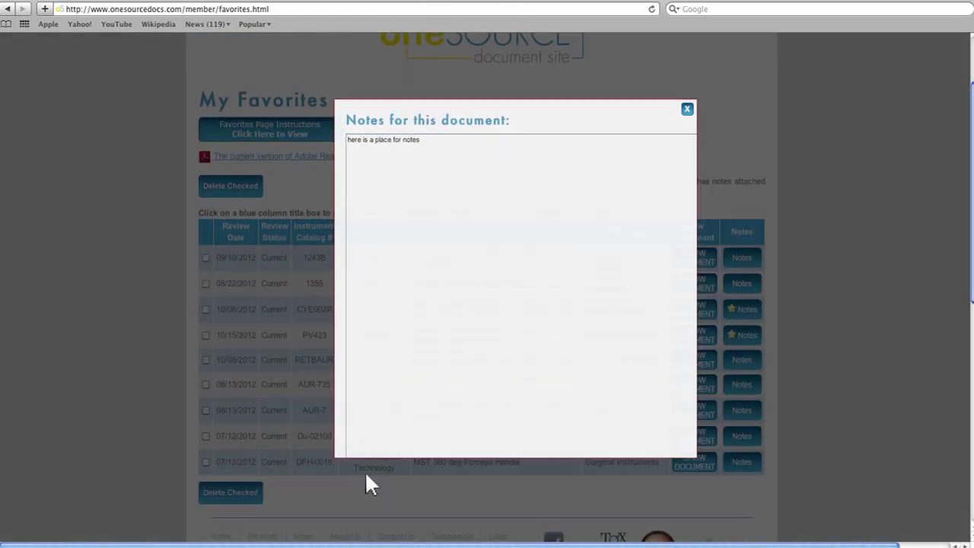
left_click(362, 473)
scroll(456, 342, "up", 3)
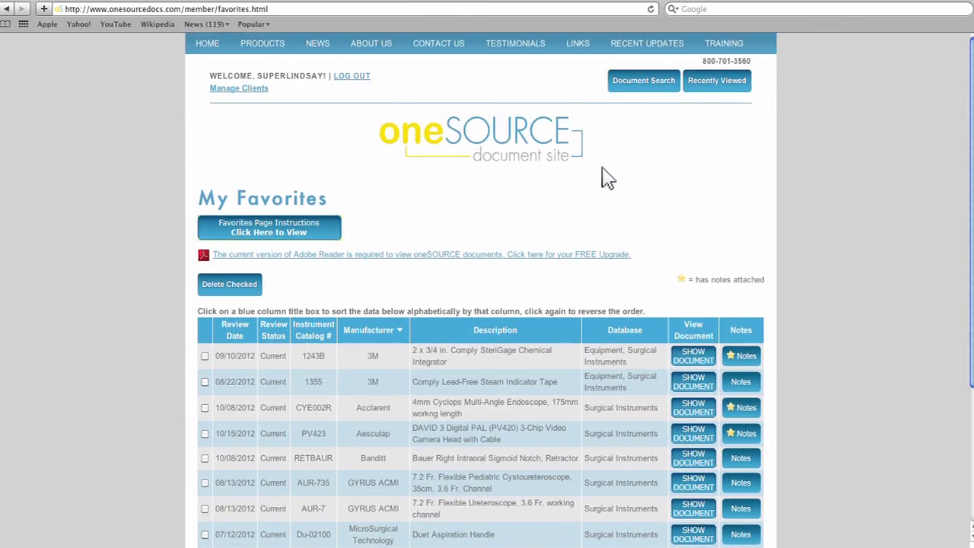
- Go back to the document search page and clear the search form
left_click(669, 83)
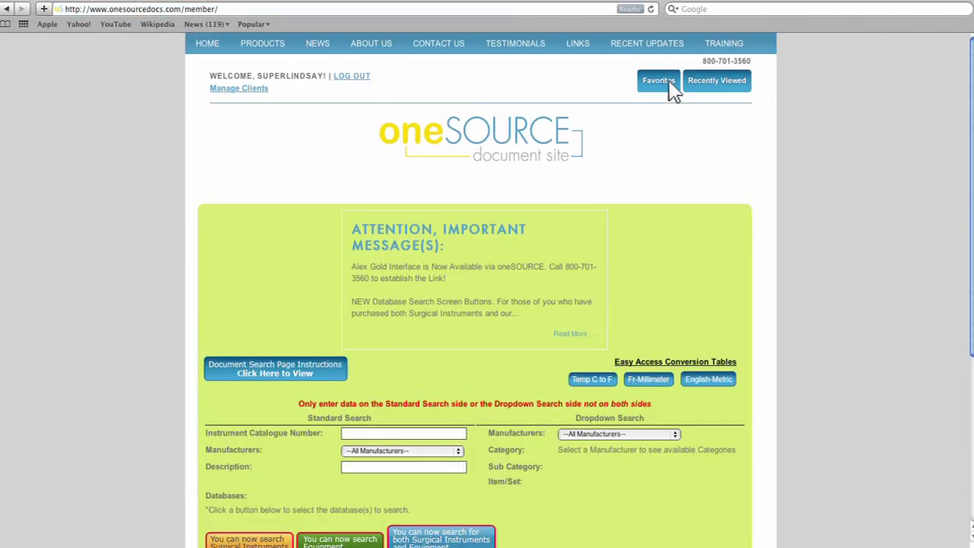
scroll(672, 90, "down", 5)
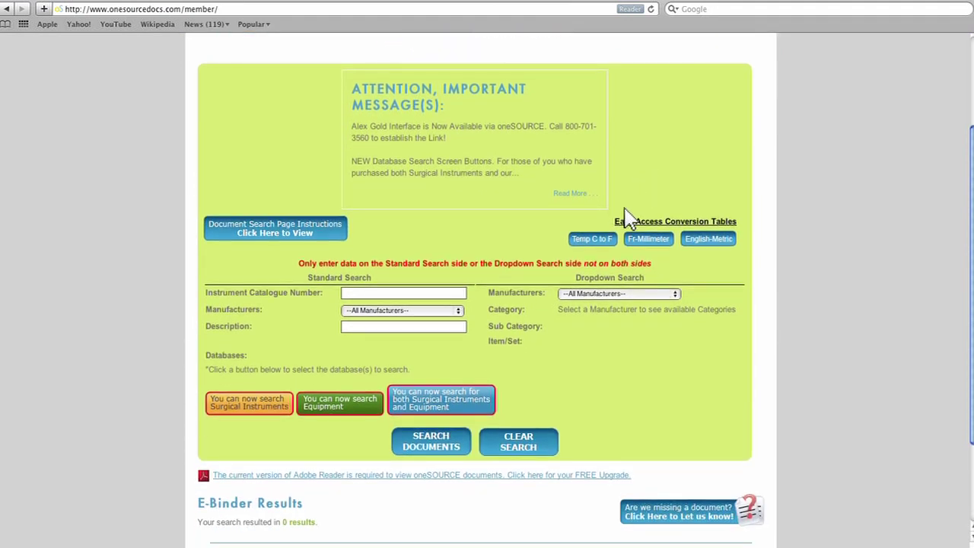
left_click(546, 446)
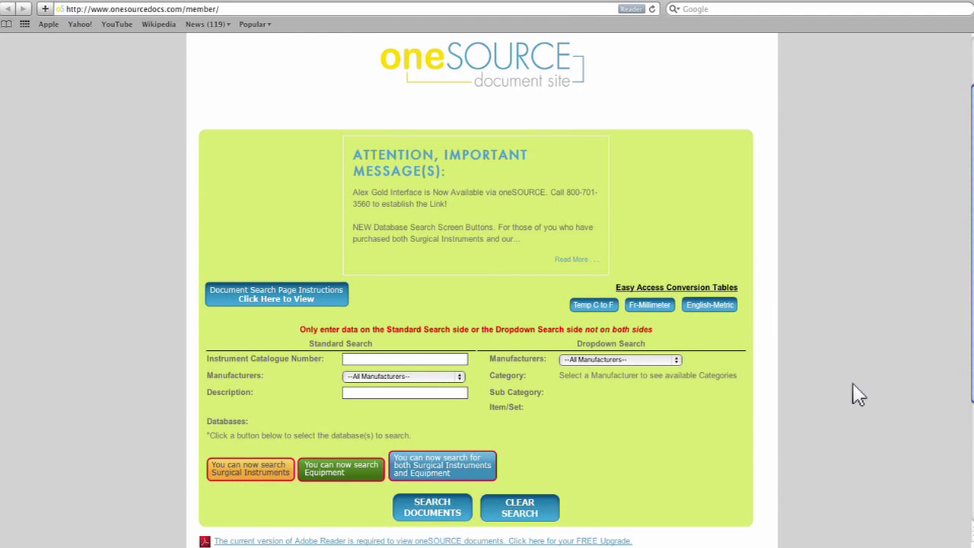
- Run a Dropdown Search for manufacturer Acclarent, category Adapter, sub category "Olympus Adaptor, Light Source Connection, Relieva Luma Light Guide 2"
left_click(677, 360)
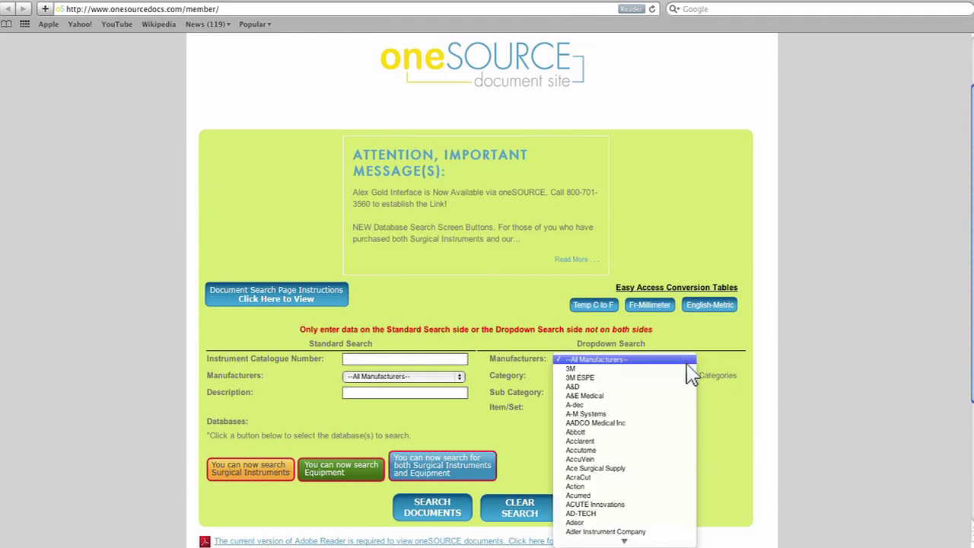
left_click(687, 443)
left_click(676, 379)
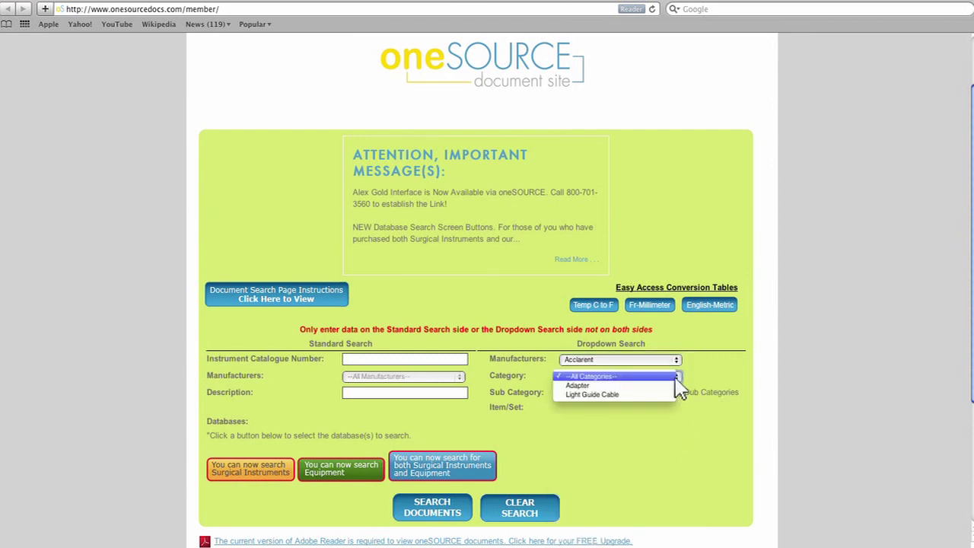
left_click(675, 386)
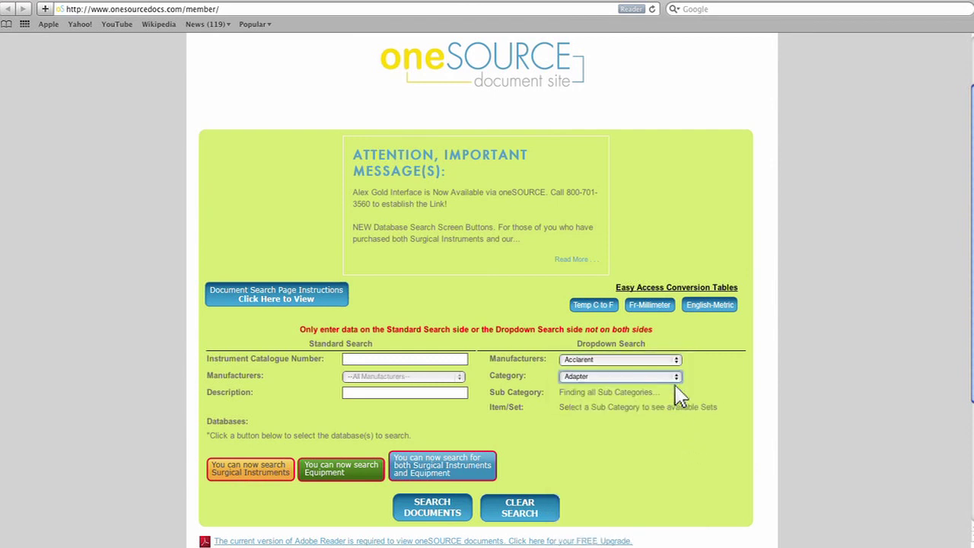
left_click(676, 394)
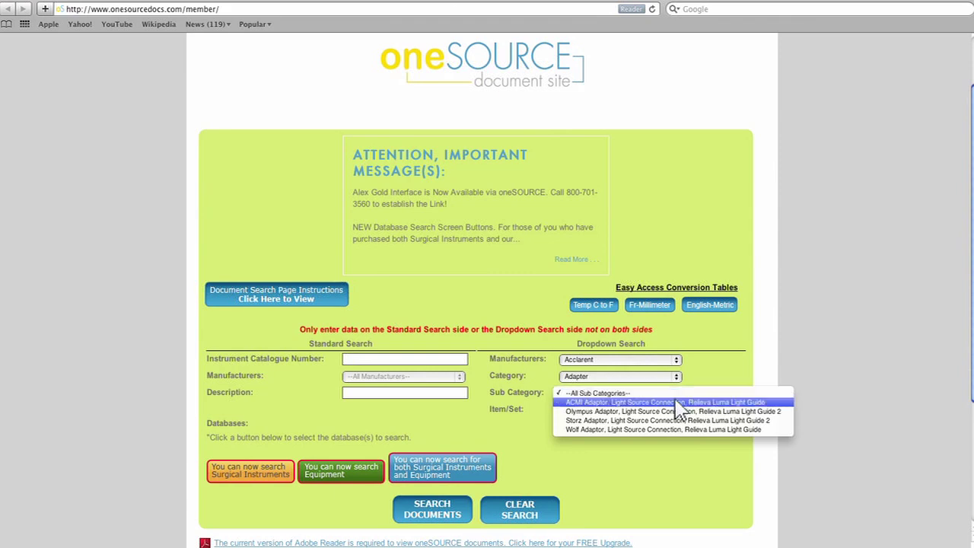
left_click(675, 411)
left_click(463, 510)
scroll(464, 513, "down", 5)
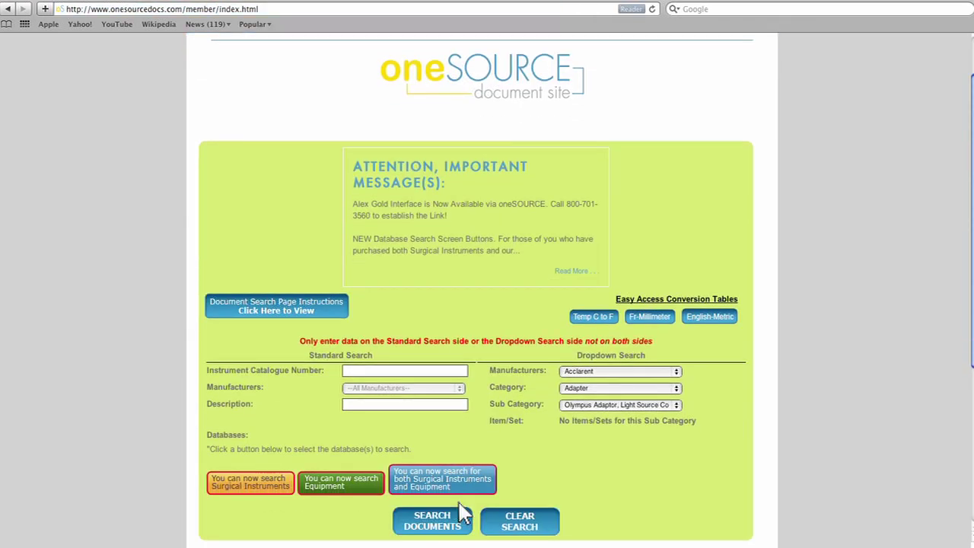
scroll(464, 514, "down", 2)
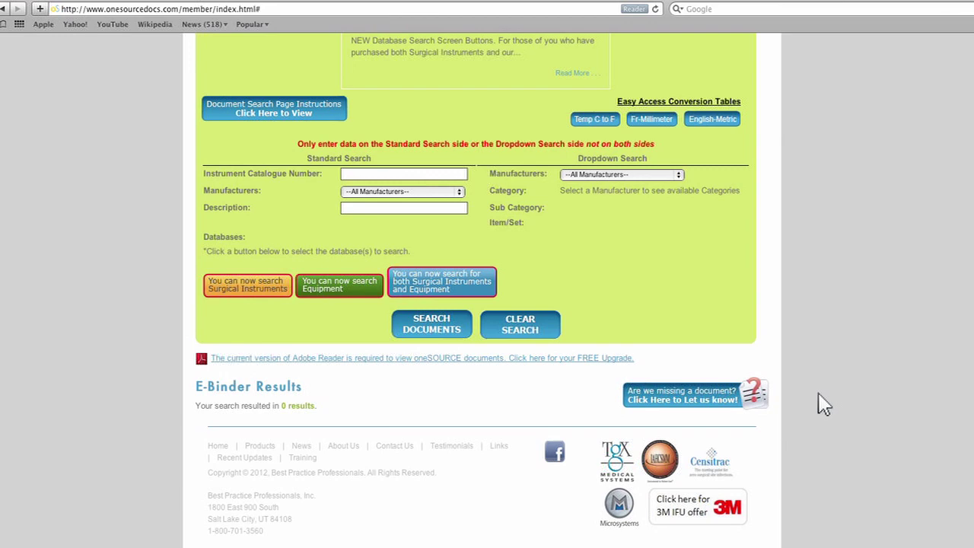
- Open the missing document request and enter catalog number 69098, manufacturer Mediflex and description "Holders"
left_click(752, 395)
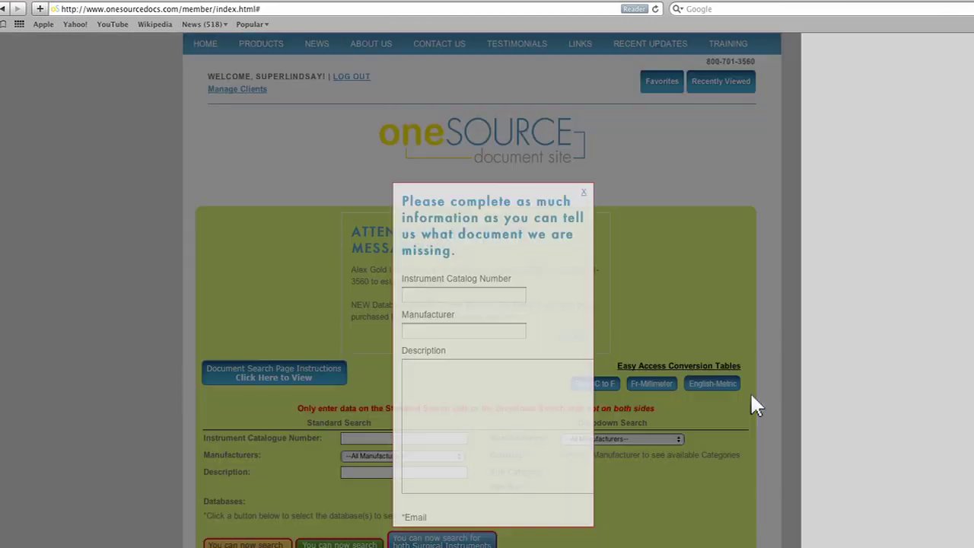
scroll(750, 391, "down", 4)
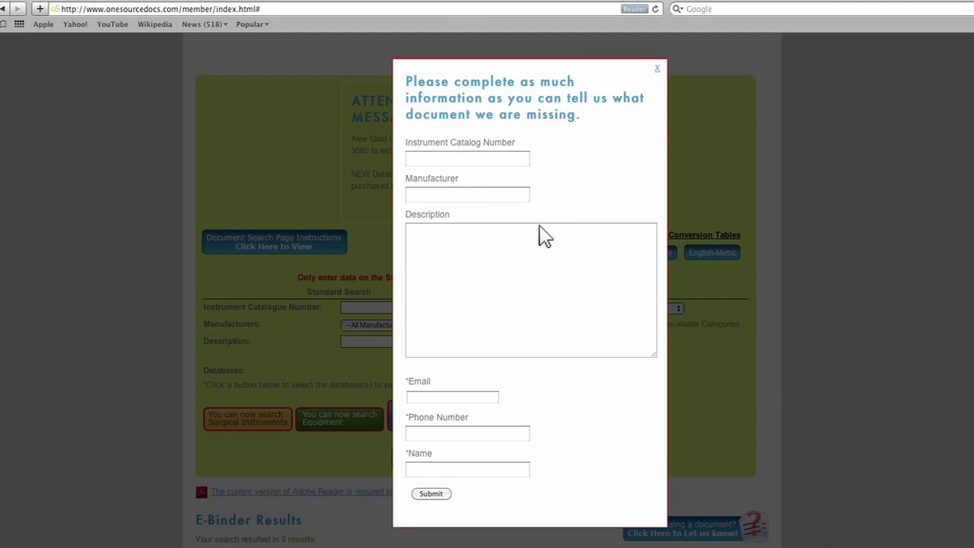
left_click(414, 159)
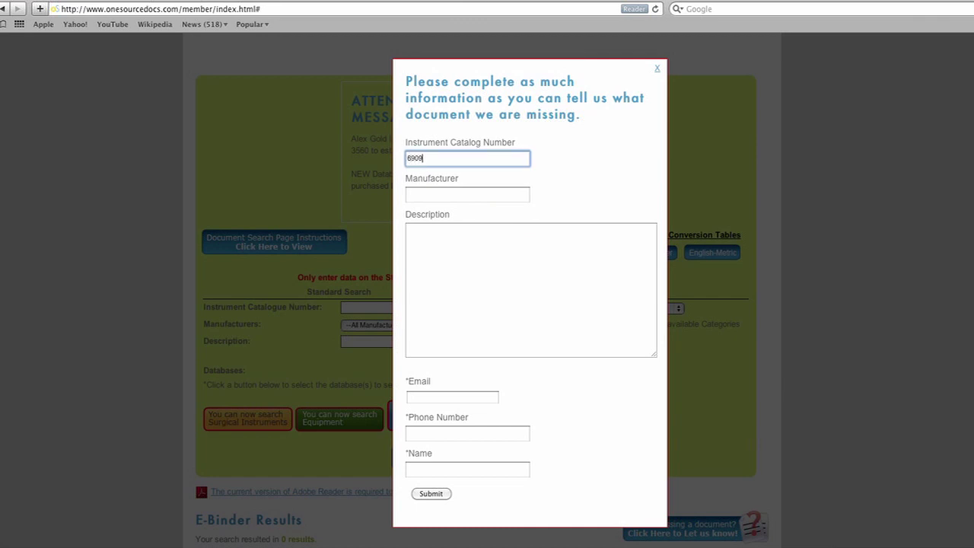
left_click(467, 194)
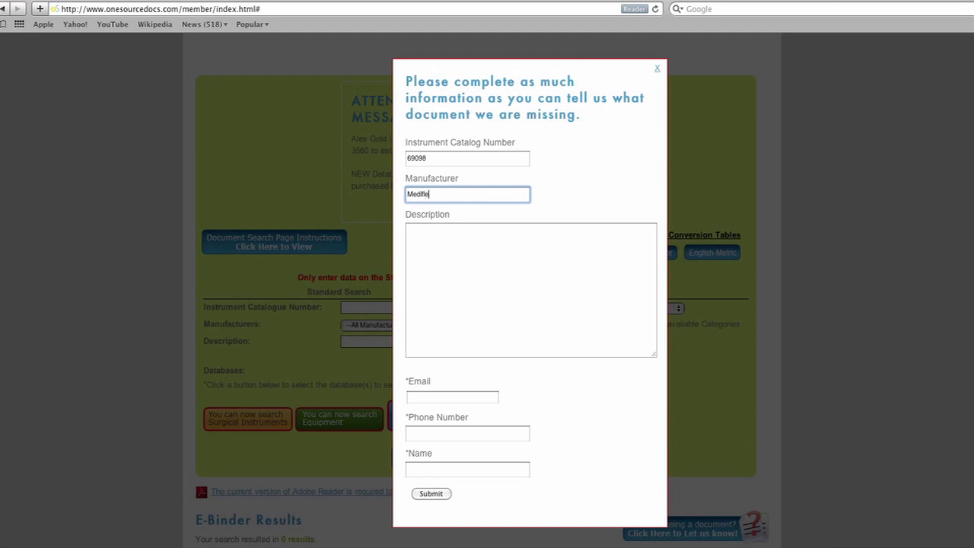
key("Tab")
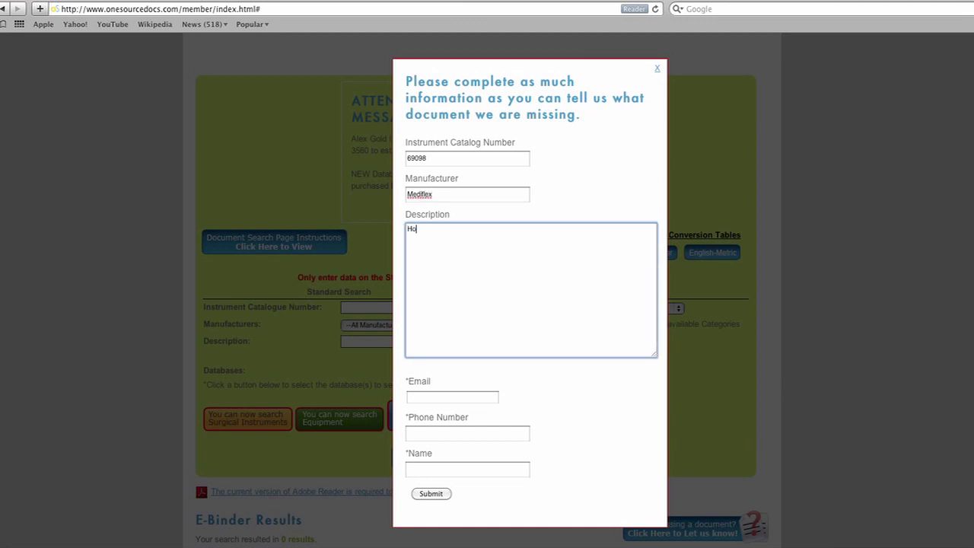
key("Tab")
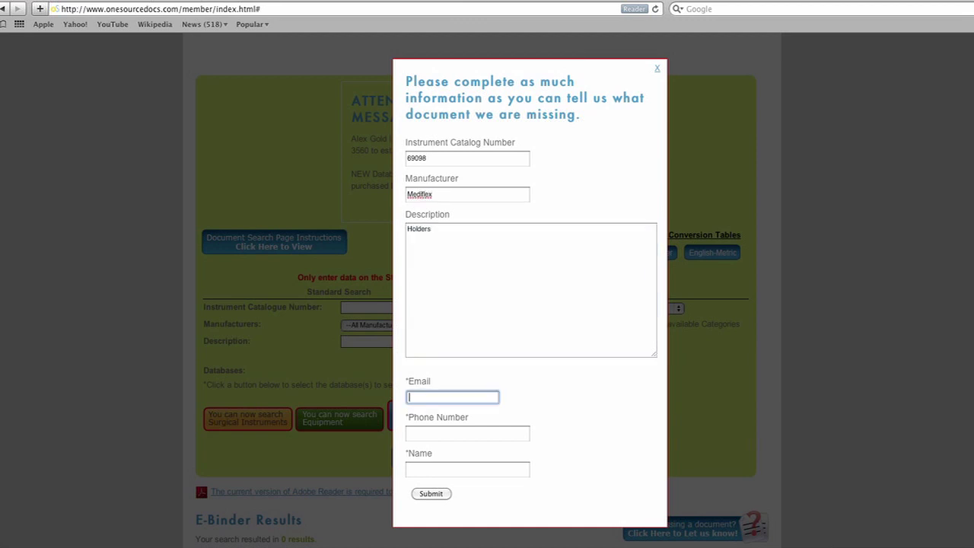
- Fill in the requester's e-mail, phone number and full name, and submit the missing document request
type("johndoe@mail.com")
key("Tab")
type("555")
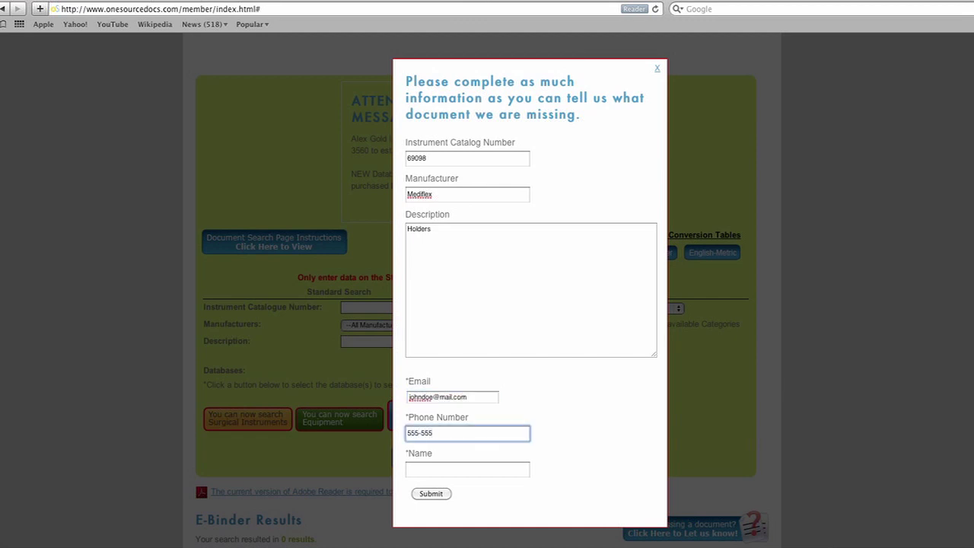
key("Tab")
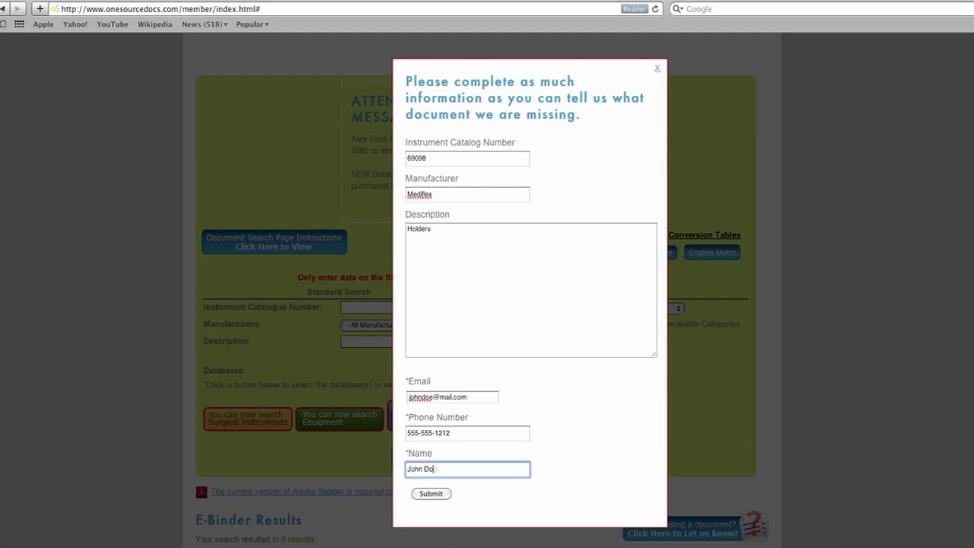
type("John Doe")
left_click(437, 493)
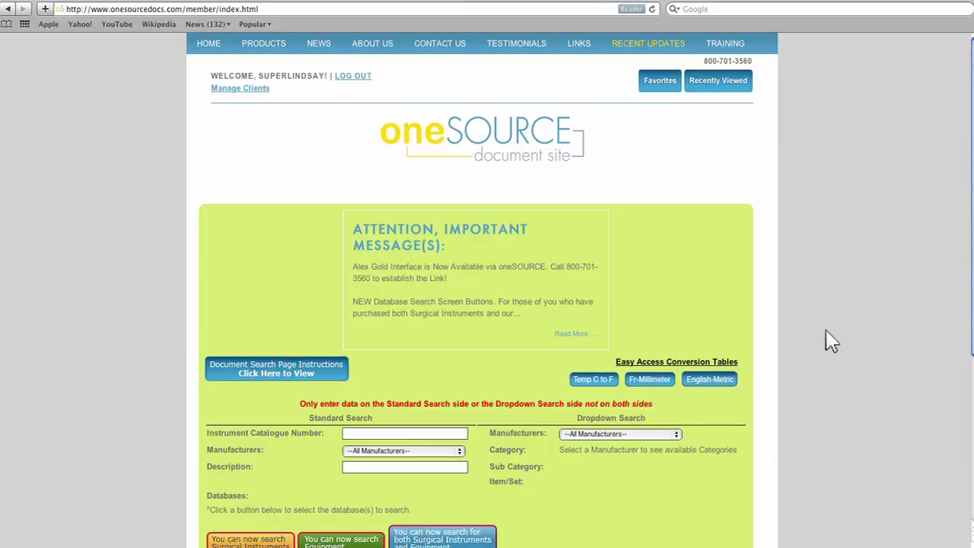
- View the recently updated documents and the list of recently viewed documents
left_click(673, 46)
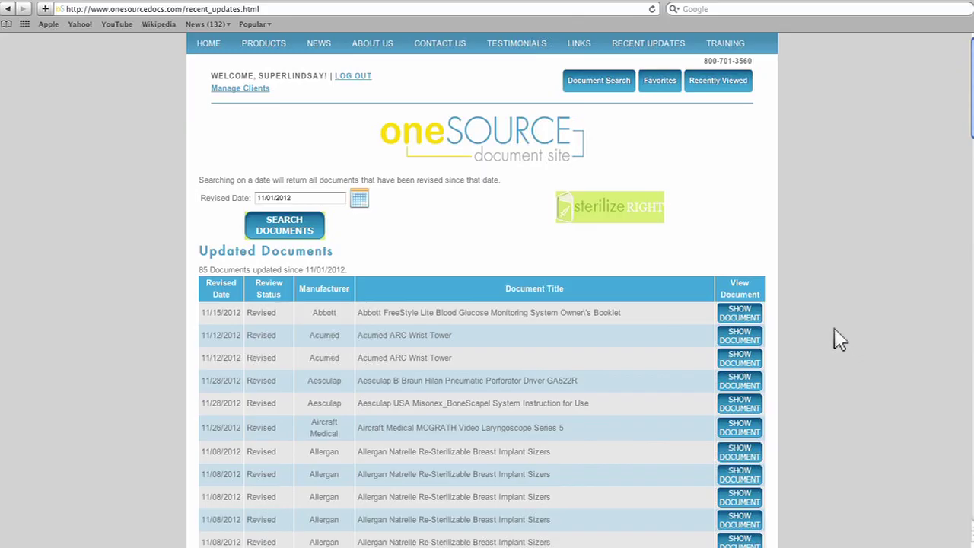
left_click(742, 83)
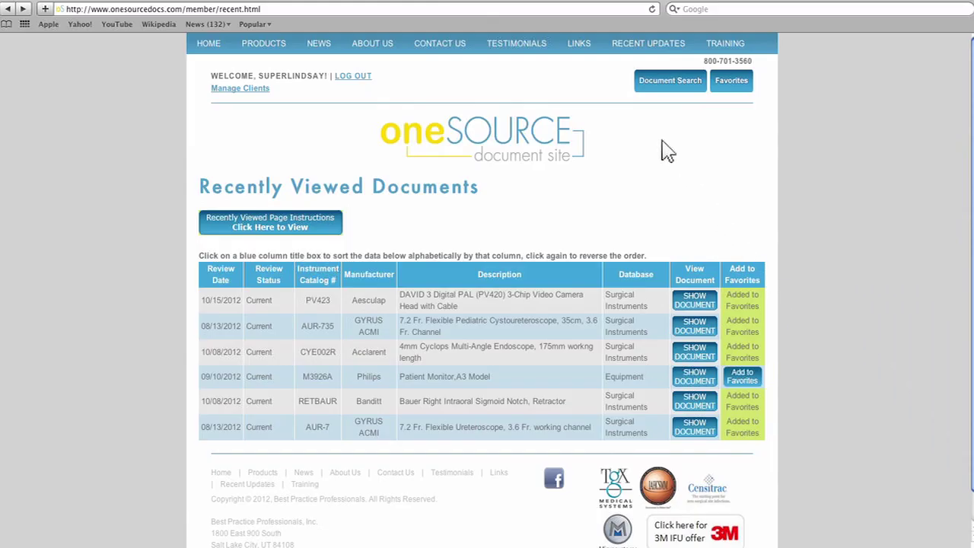
- Open the Links page and look through its manufacturer contacts and article resources
mouse_move(583, 45)
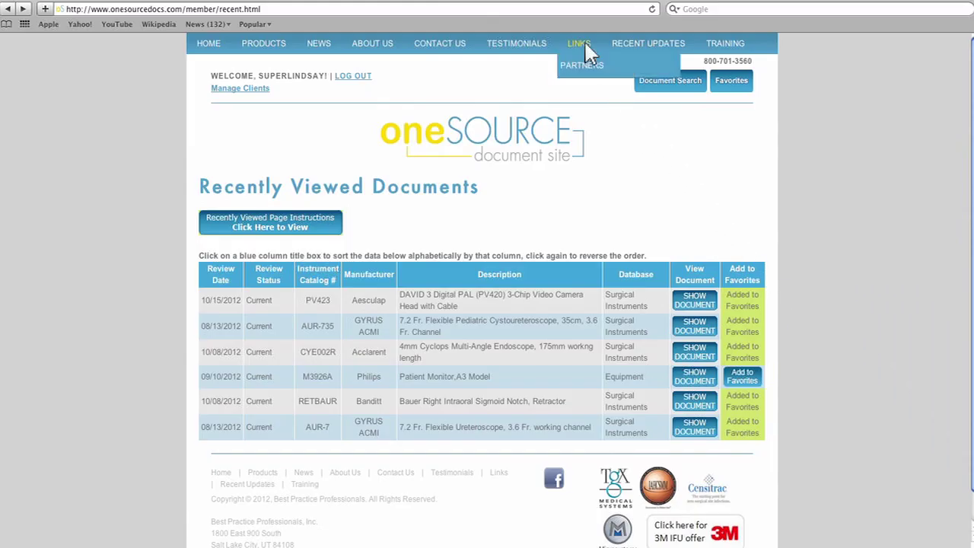
left_click(587, 62)
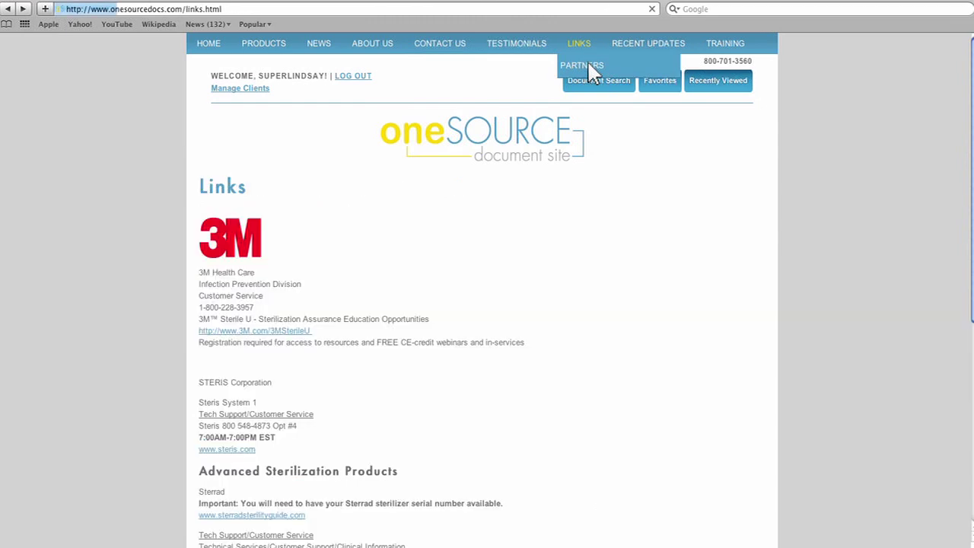
scroll(588, 63, "down", 4)
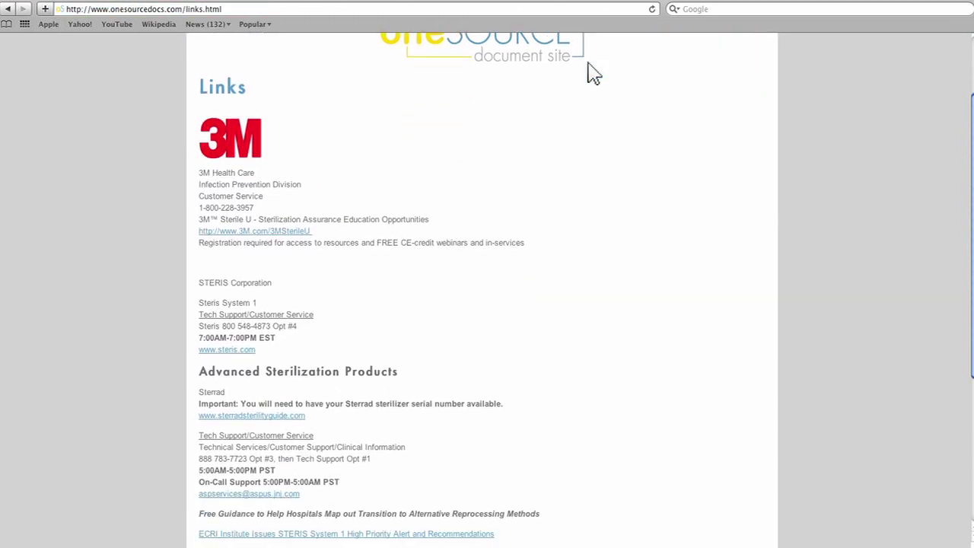
scroll(593, 74, "down", 5)
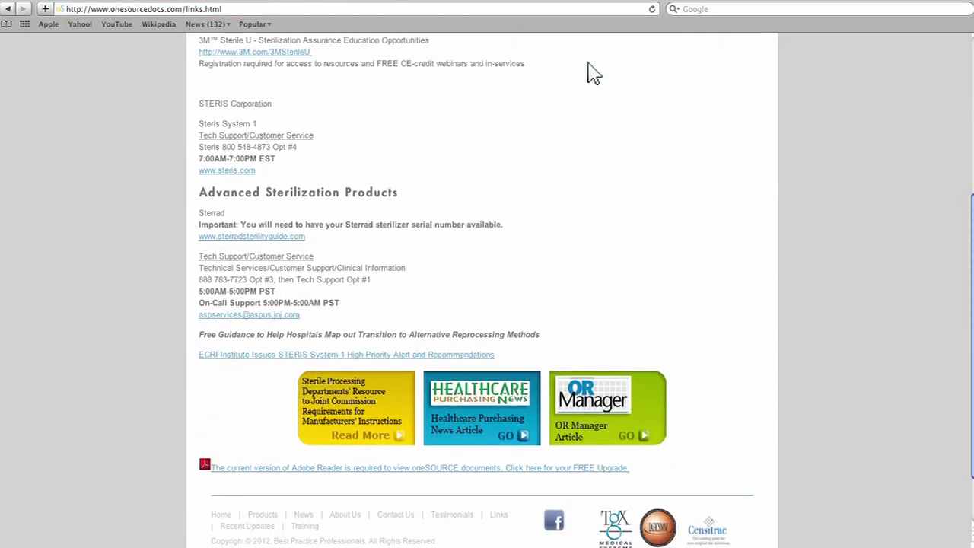
scroll(593, 74, "down", 1)
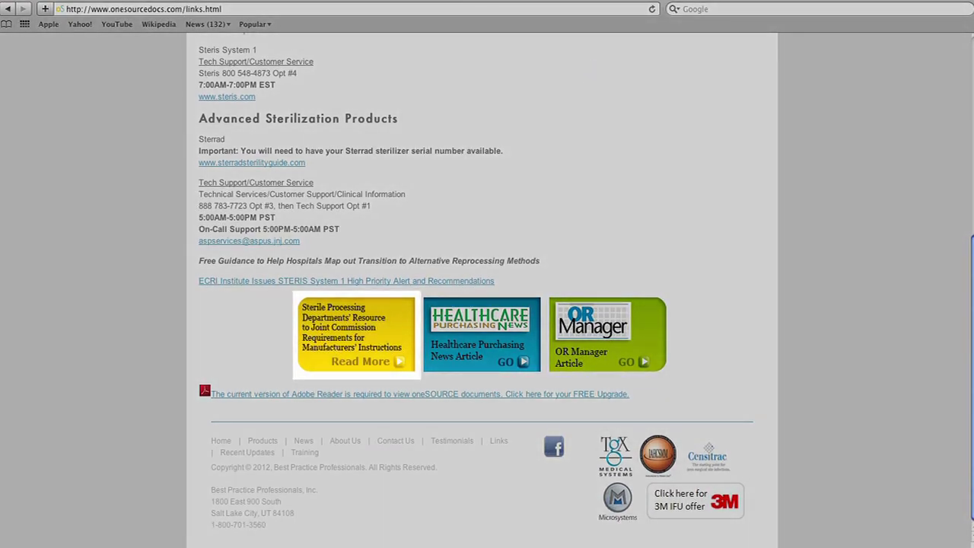